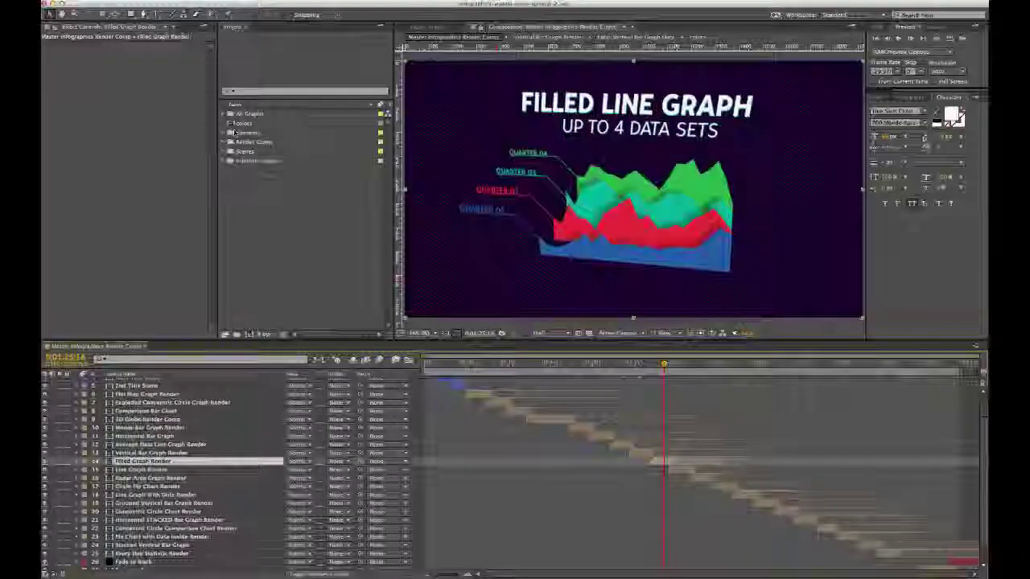
# Step: Open the Filled Graph Render composition from the Filled Area Graph folder inside All Graphs
pyautogui.click(252, 115)
pyautogui.click(223, 115)
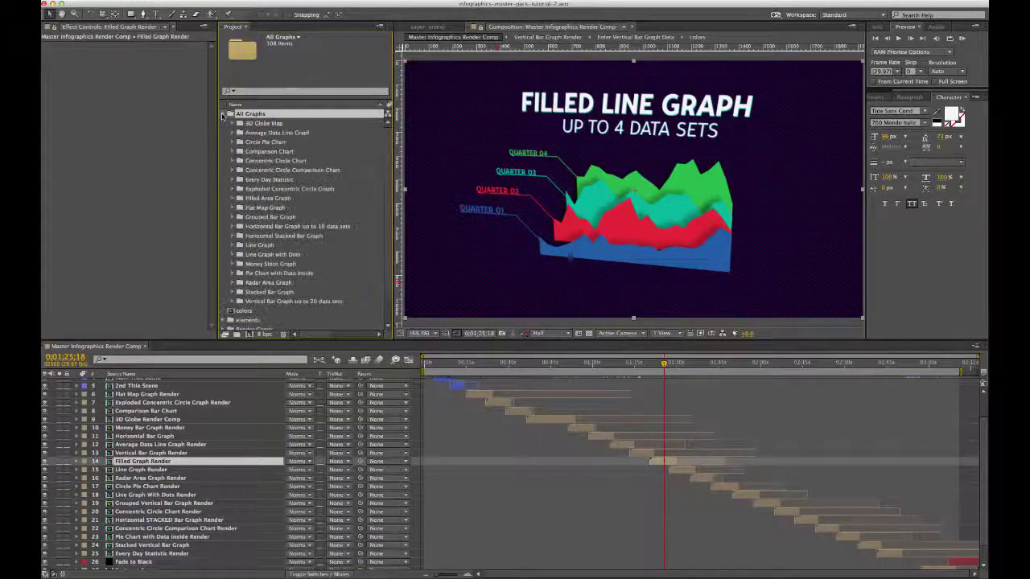
pyautogui.click(241, 199)
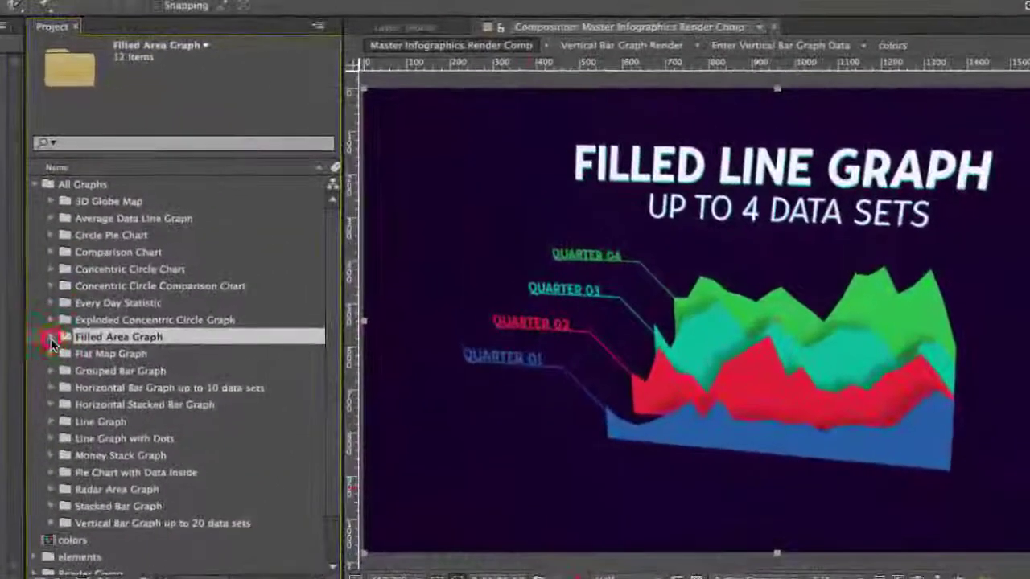
pyautogui.click(232, 199)
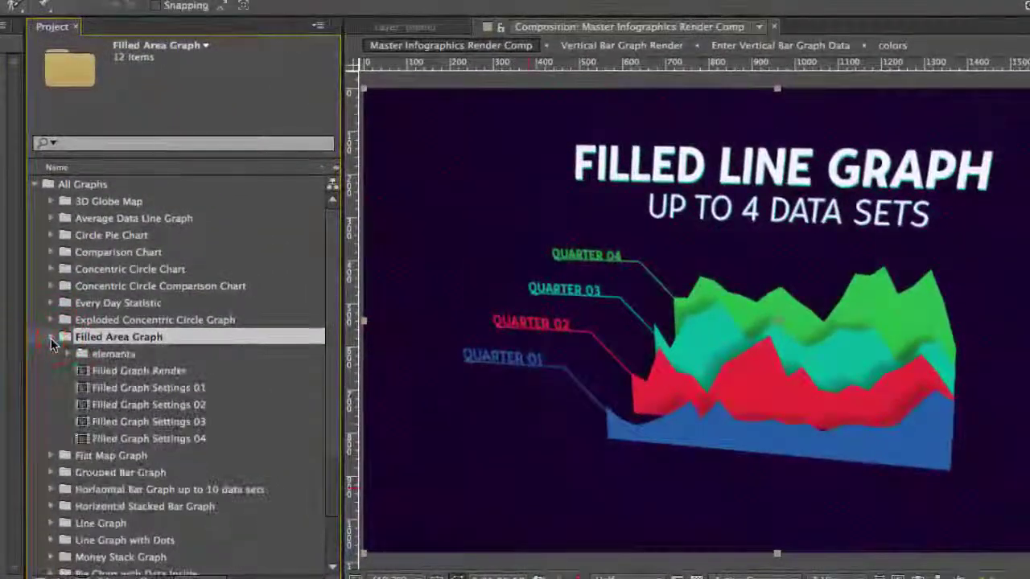
pyautogui.click(140, 373)
pyautogui.doubleClick(140, 373)
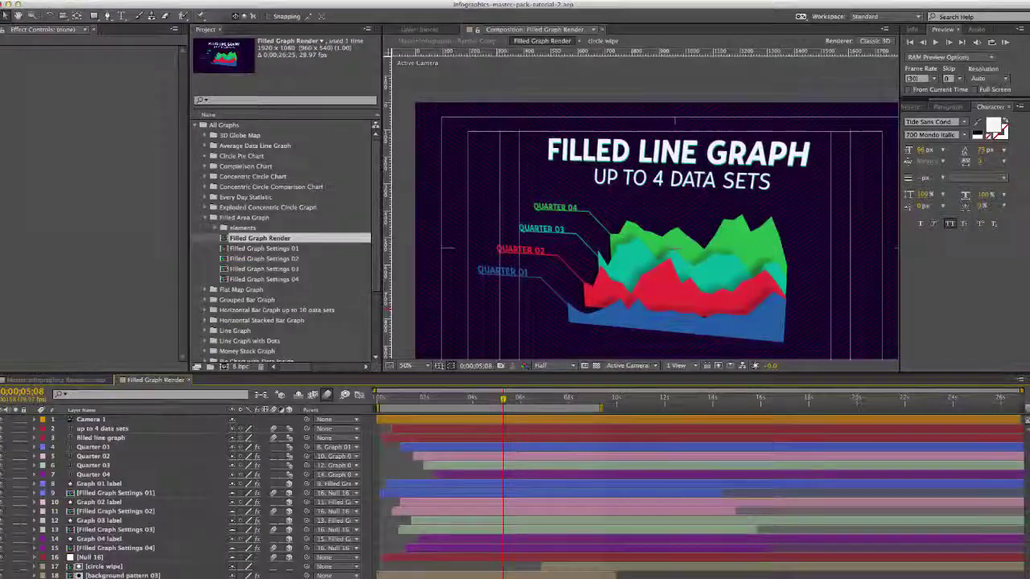
# Step: Replace the text of the filled line graph title layer with "YOUR TEXT HERE"
pyautogui.click(552, 253)
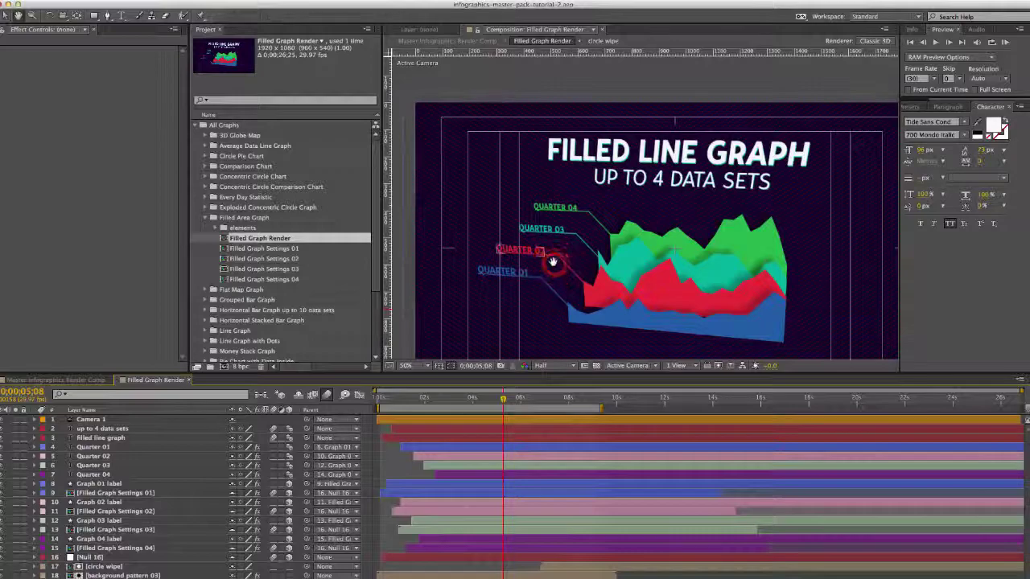
pyautogui.moveTo(552, 257); pyautogui.dragTo(534, 222)
pyautogui.click(91, 475)
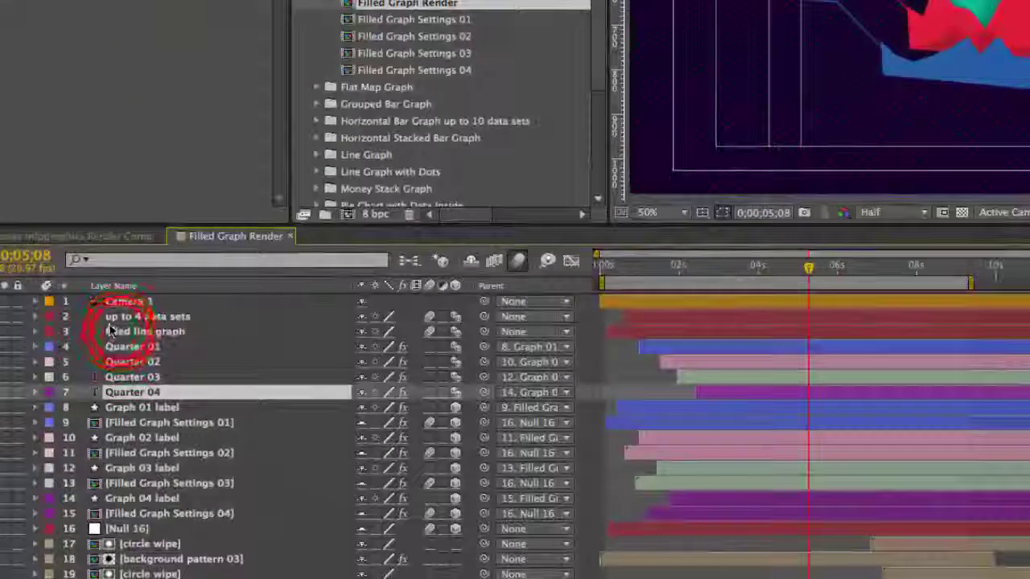
pyautogui.click(111, 331)
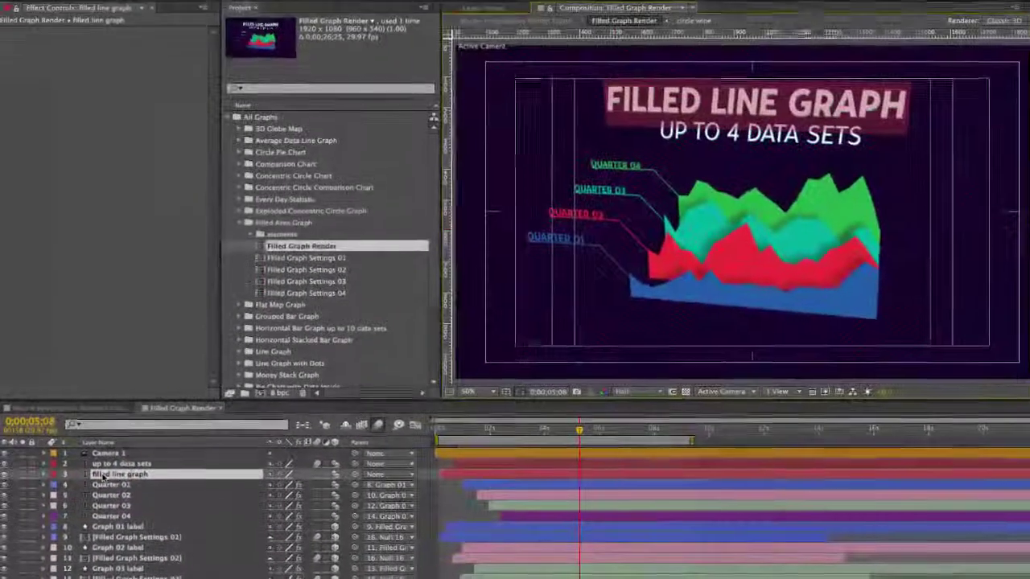
pyautogui.write('YOUR T')
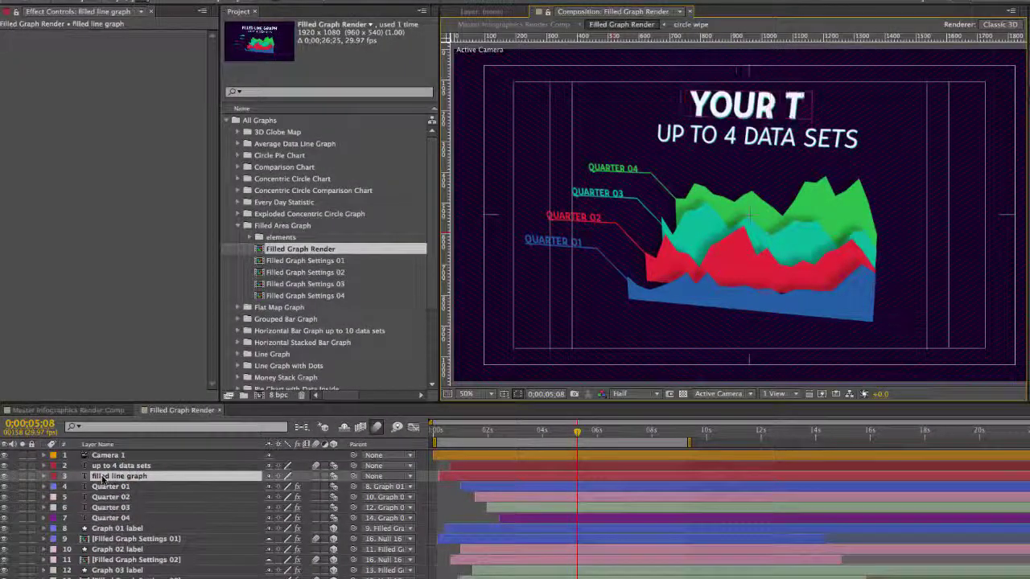
pyautogui.write('EXT HERE')
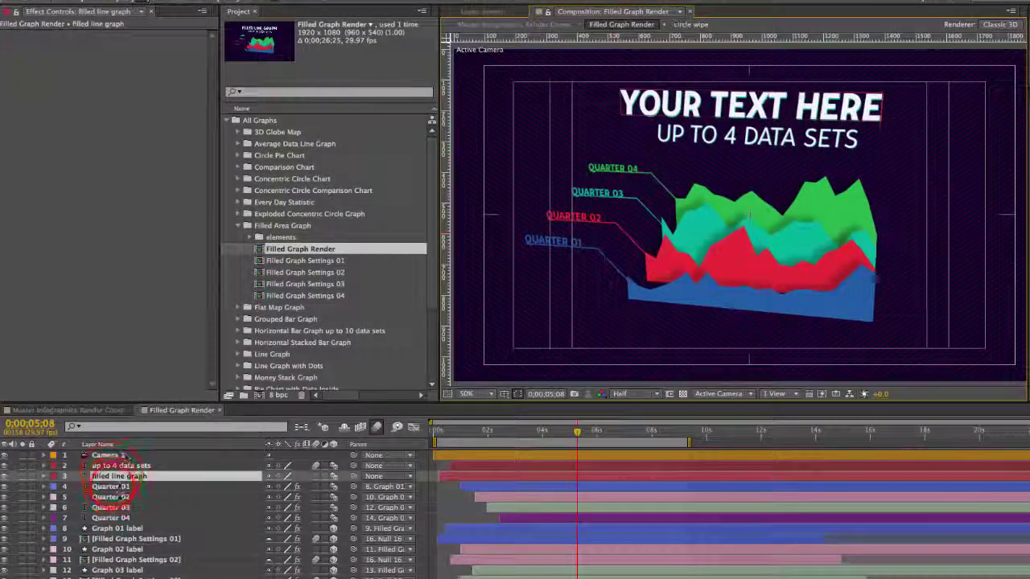
# Step: Set the title's font size to 112 px and toggle its All Caps style off and back on
pyautogui.click(112, 496)
pyautogui.click(113, 486)
pyautogui.click(116, 476)
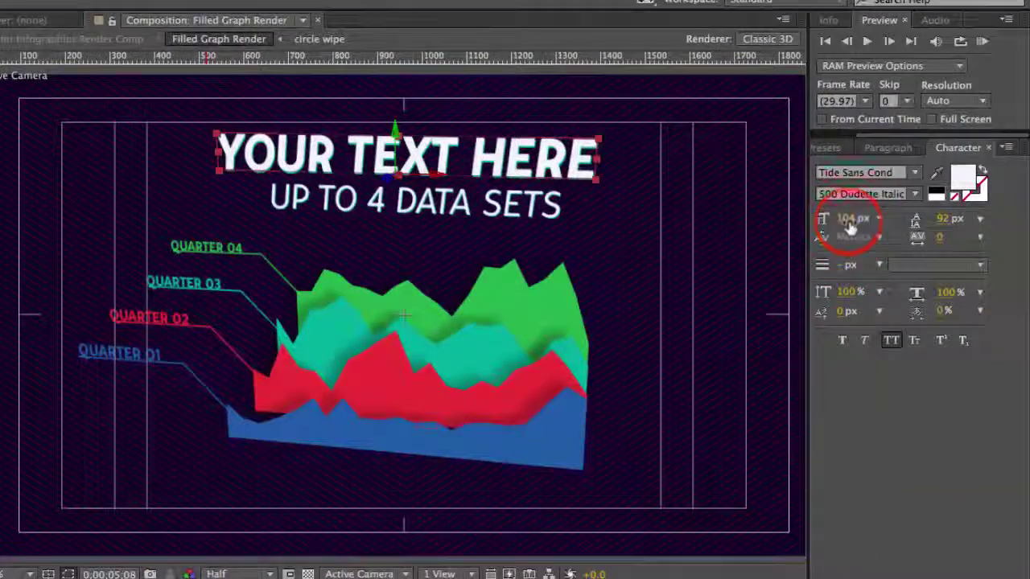
pyautogui.moveTo(1026, 160); pyautogui.dragTo(1023, 160)
pyautogui.moveTo(845, 219)
pyautogui.mouseDown()
pyautogui.moveTo(835, 219)
pyautogui.moveTo(854, 219)
pyautogui.moveTo(844, 220)
pyautogui.mouseUp()
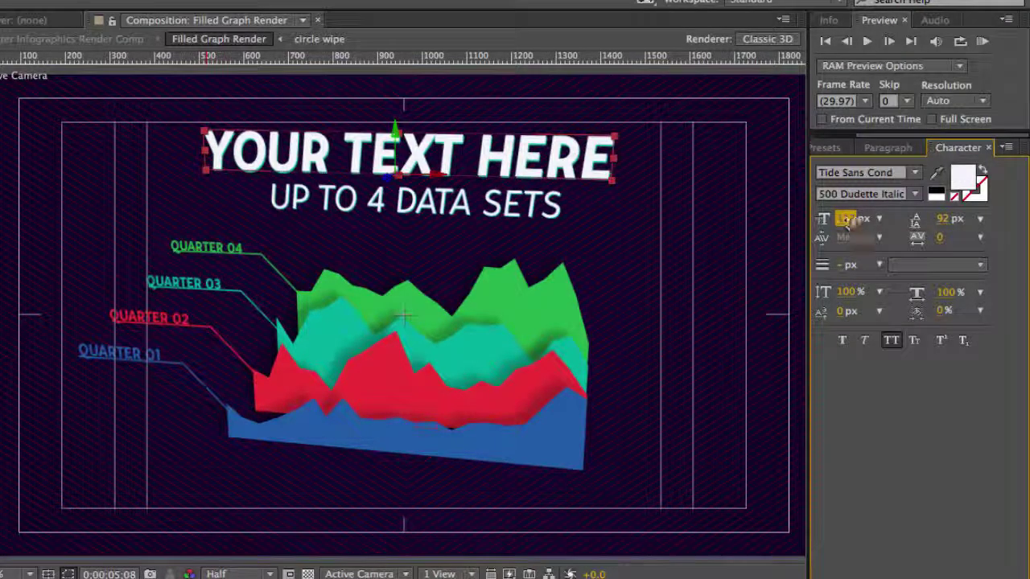
pyautogui.click(890, 343)
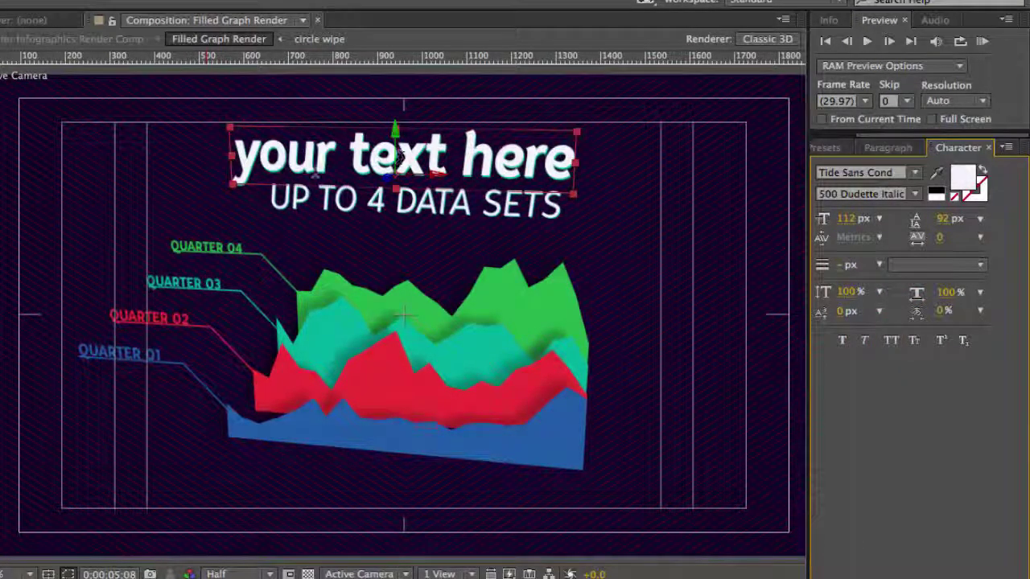
pyautogui.click(890, 339)
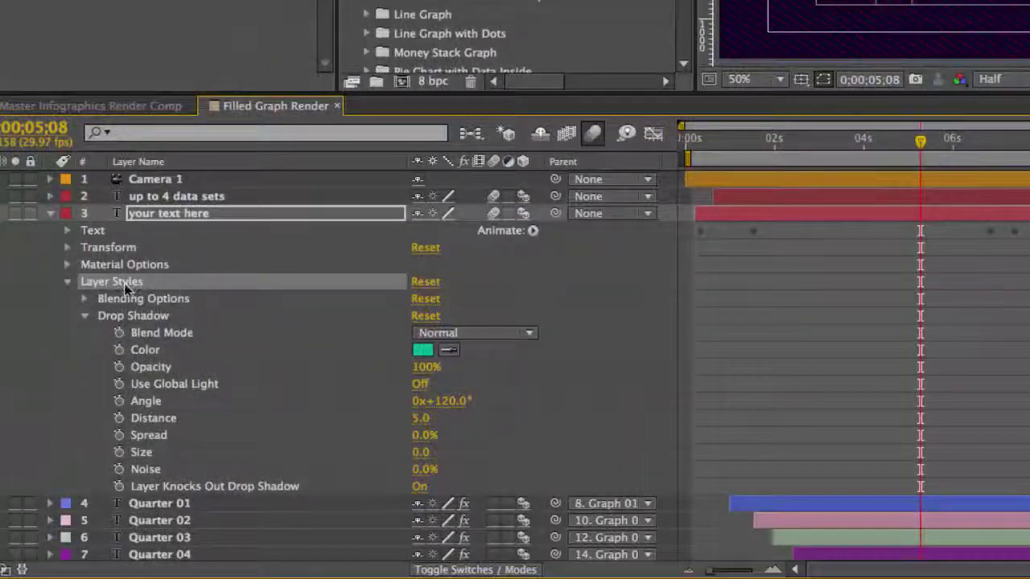
# Step: Examine the title layer's Drop Shadow layer style, including its colour picker, and collapse the layer's properties
pyautogui.click(141, 319)
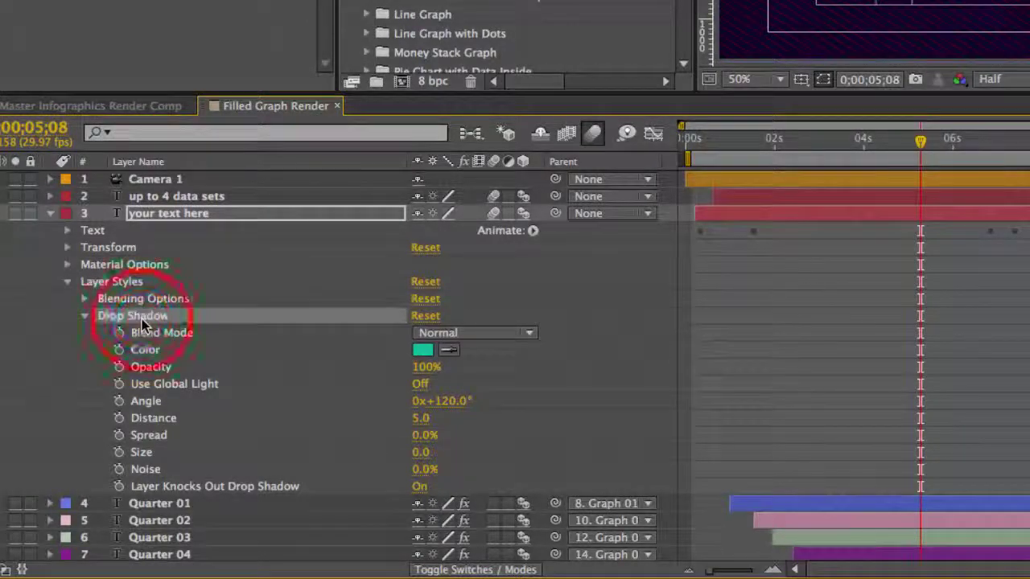
pyautogui.click(422, 349)
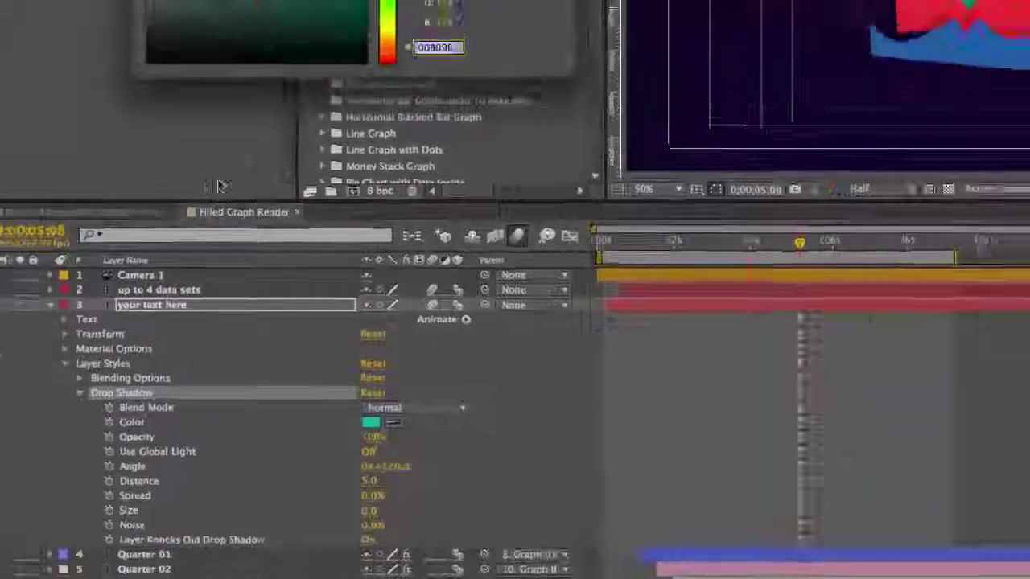
pyautogui.click(265, 172)
pyautogui.click(427, 60)
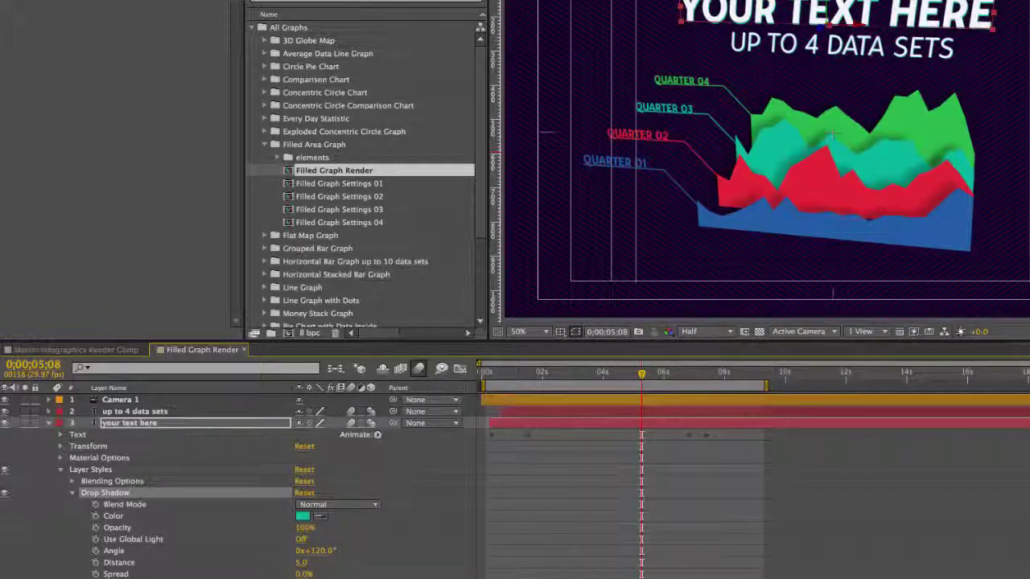
pyautogui.press('u')
# Step: Examine the Point of Interest and Position keyframes of the Camera 1 layer and collapse them
pyautogui.click(120, 400)
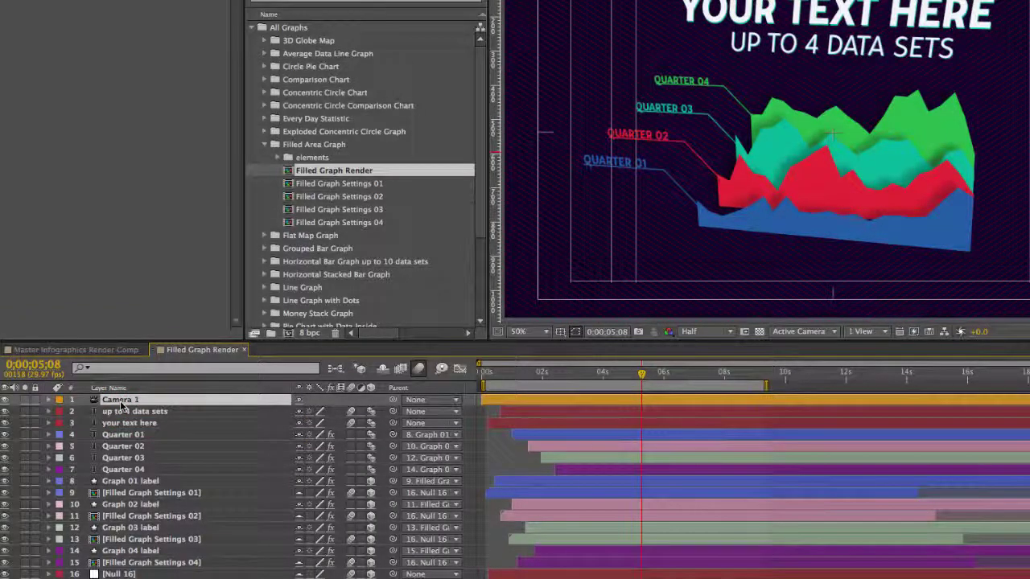
pyautogui.press('u')
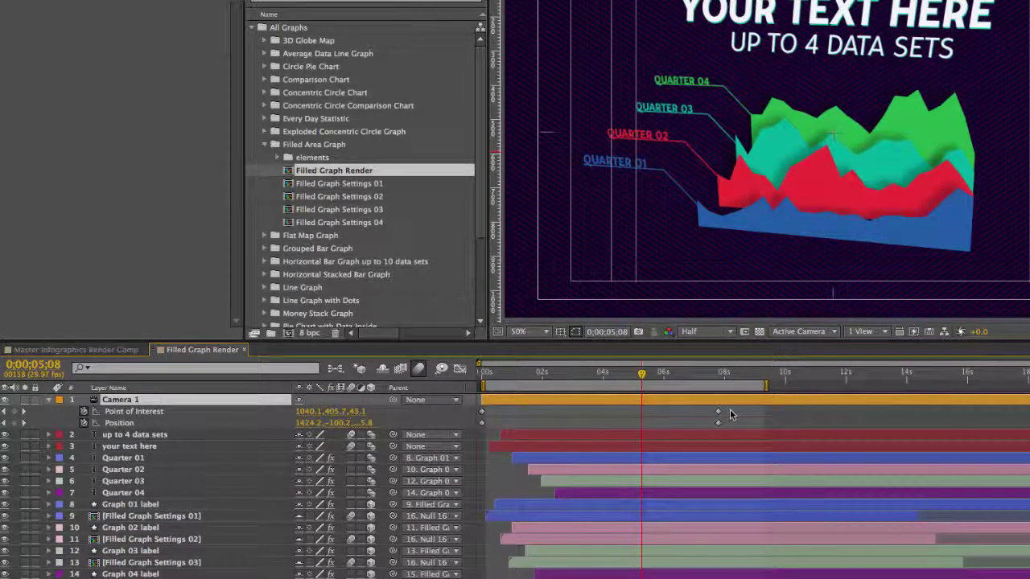
pyautogui.click(49, 400)
# Step: Look through the four Filled Graph Settings layers, 01 to 04, by selecting each one in turn
pyautogui.click(149, 492)
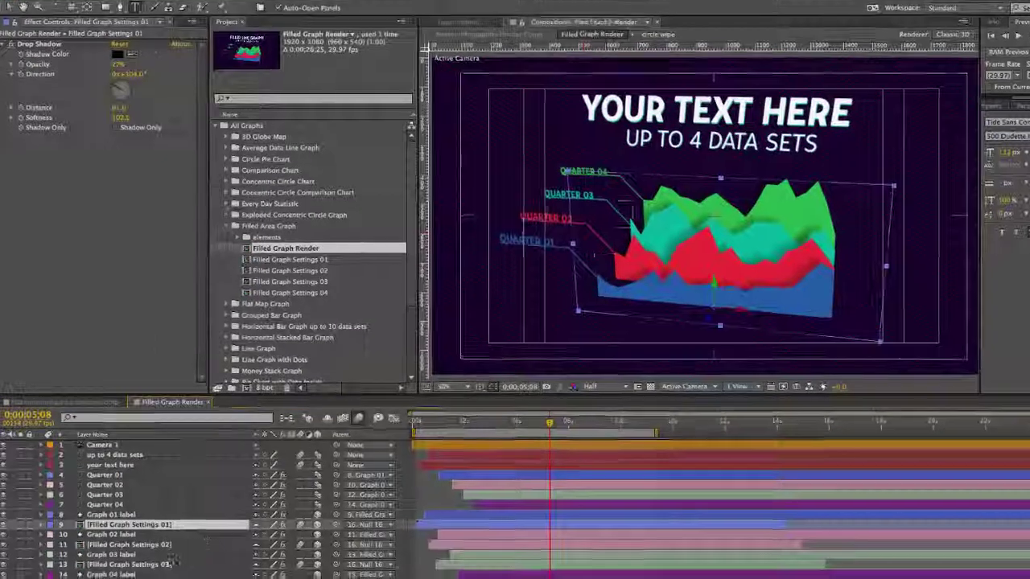
pyautogui.click(157, 548)
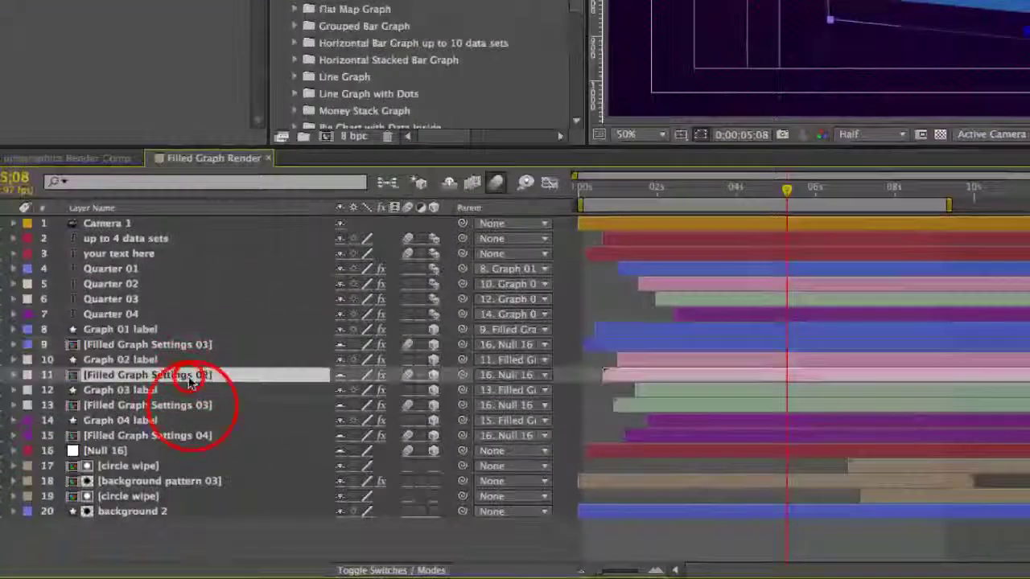
pyautogui.click(190, 405)
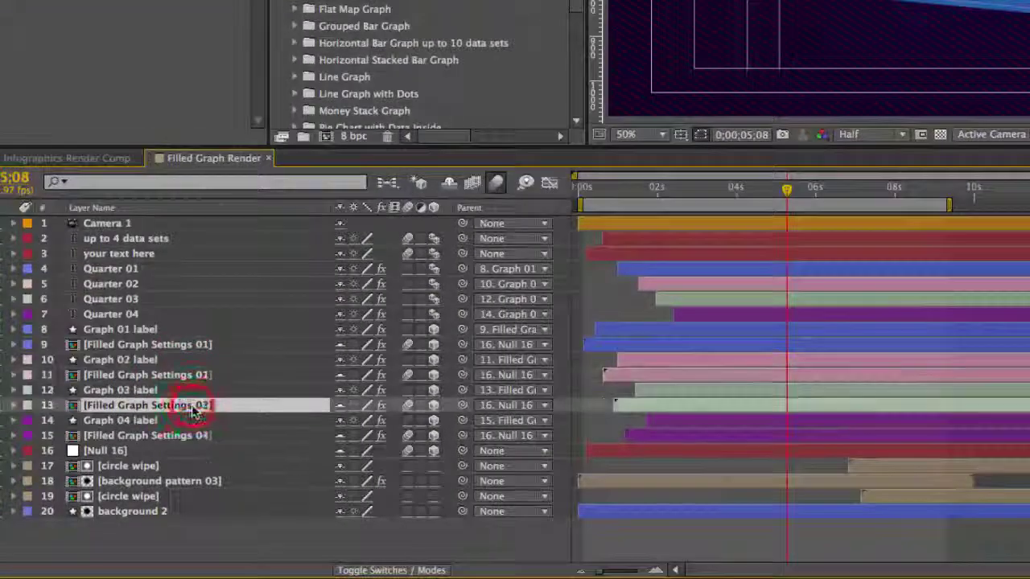
pyautogui.click(190, 436)
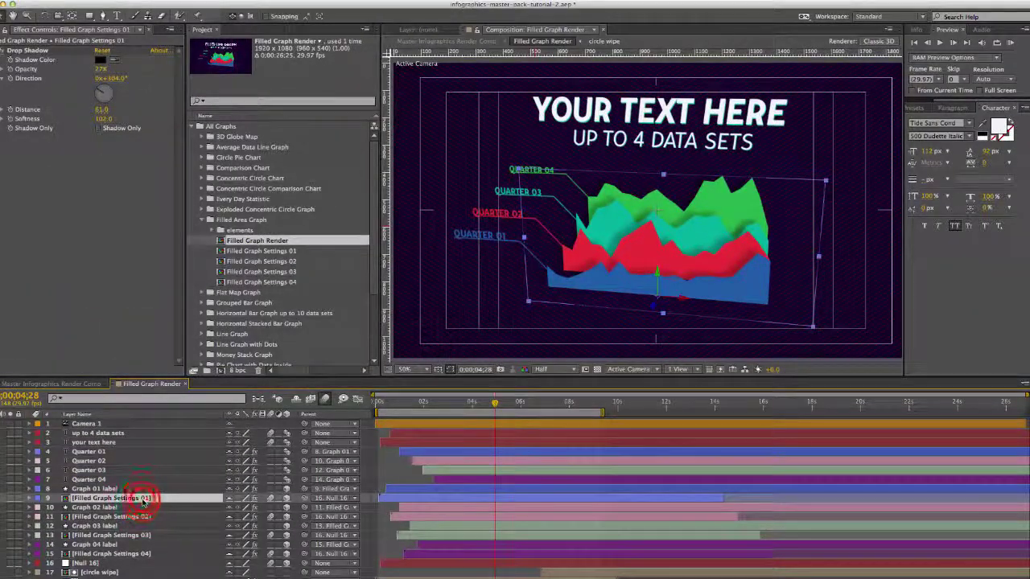
# Step: Open the Filled Graph Settings 01 composition and select its filled graph layer to show the mask points
pyautogui.doubleClick(143, 500)
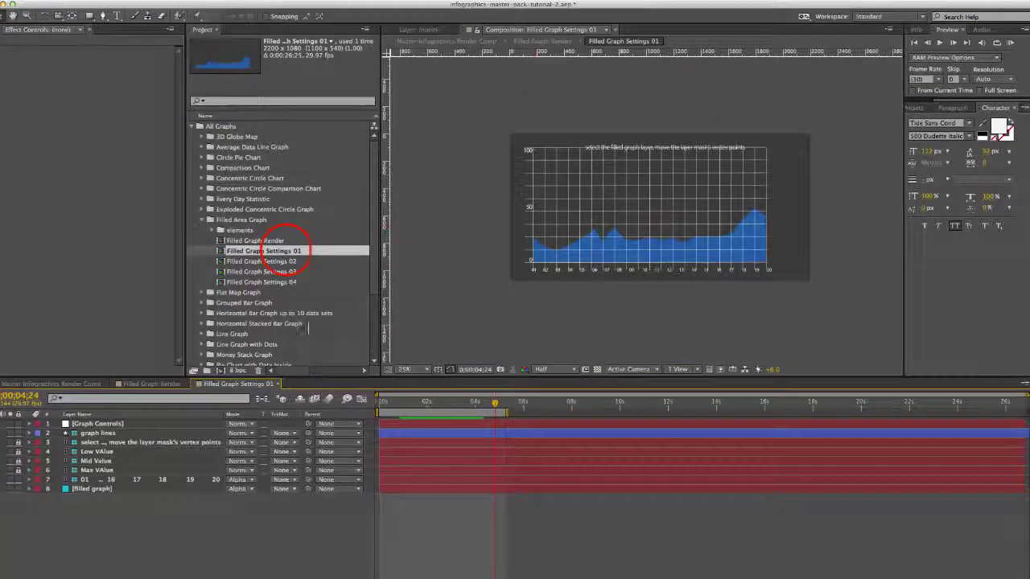
pyautogui.click(286, 252)
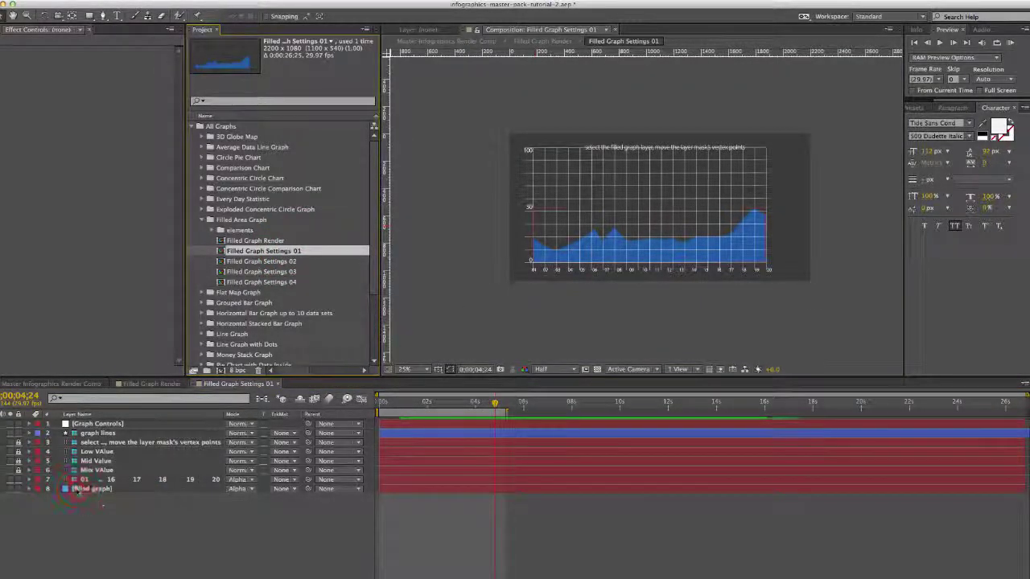
pyautogui.click(79, 490)
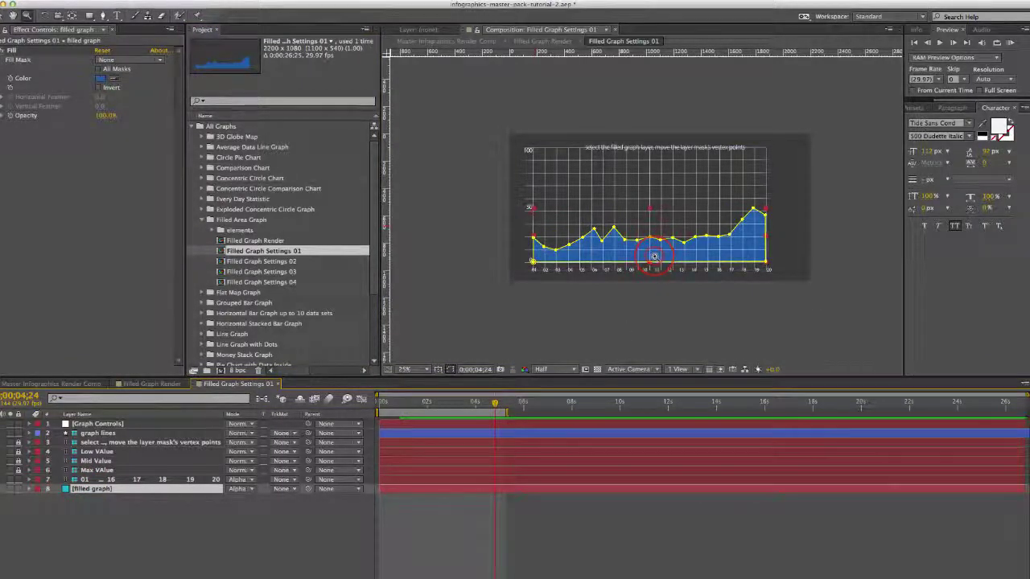
pyautogui.scroll(2, 658, 266)
pyautogui.moveTo(491, 210); pyautogui.dragTo(523, 293)
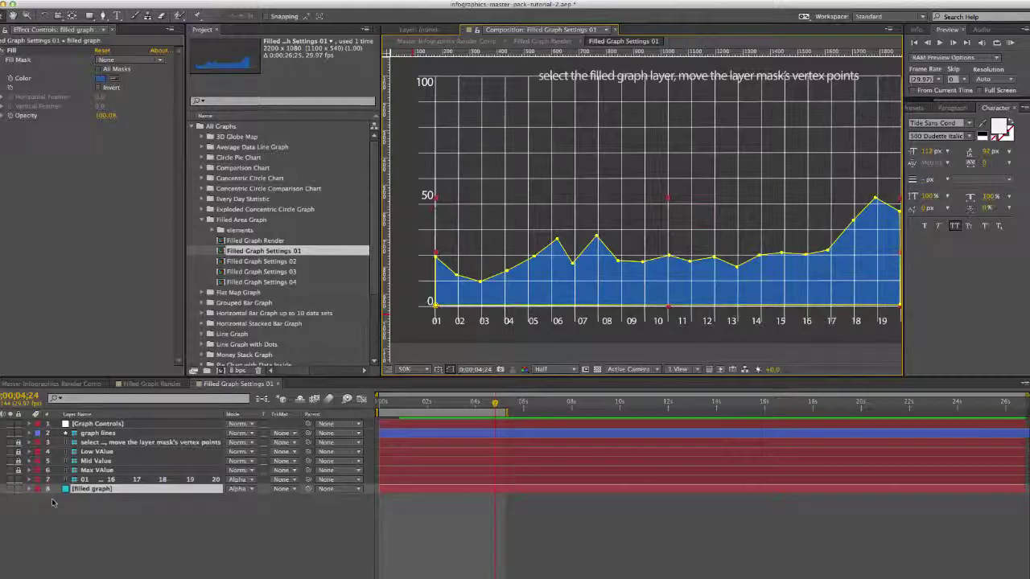
# Step: Align the filled graph's mask vertex at 06 with its grid line, and raise the 05 vertex to about 55 and the 04 vertex to about 40
pyautogui.click(455, 274)
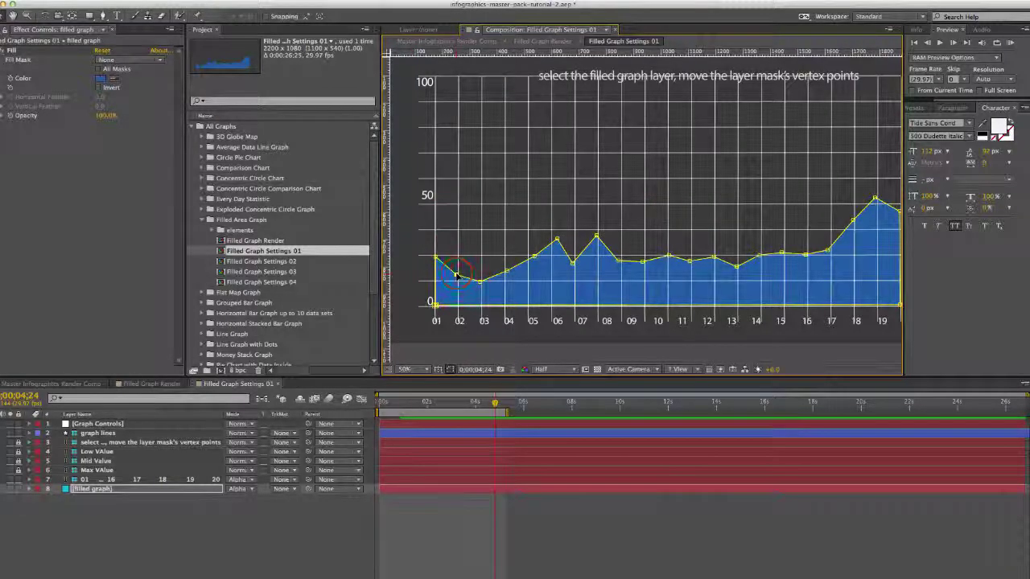
pyautogui.click(556, 239)
pyautogui.moveTo(557, 239); pyautogui.dragTo(551, 231)
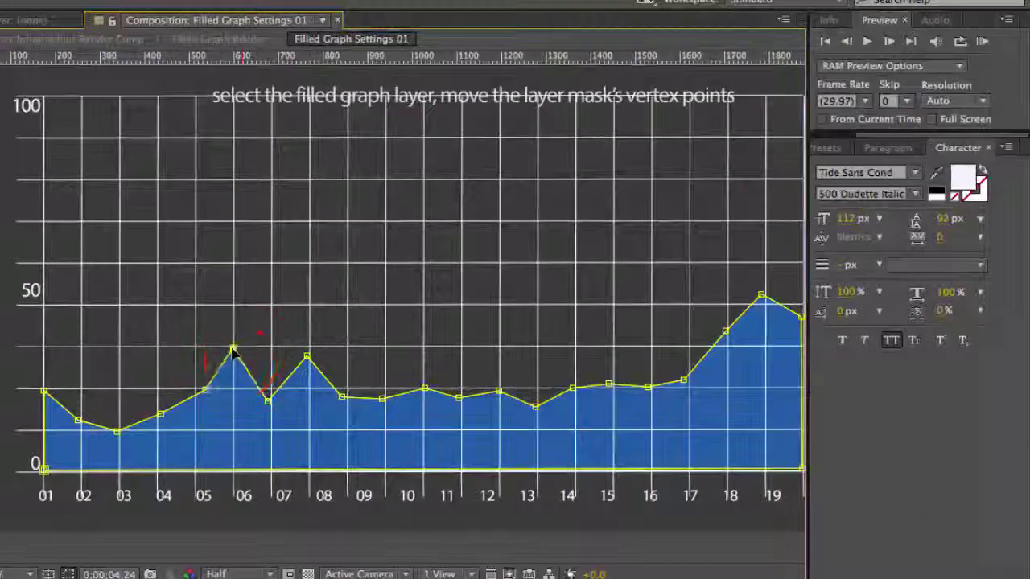
pyautogui.moveTo(232, 351); pyautogui.dragTo(234, 346)
pyautogui.moveTo(205, 390); pyautogui.dragTo(196, 263)
pyautogui.click(162, 413)
pyautogui.moveTo(161, 413); pyautogui.dragTo(157, 325)
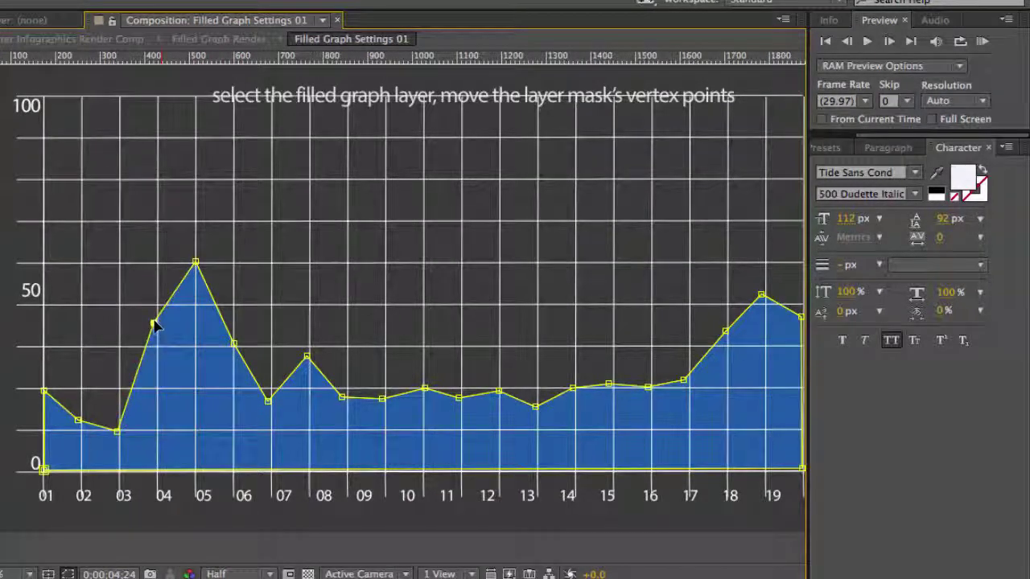
# Step: Raise the filled graph's mask vertices to about 80 at 03, about 30 at 02 and about 40 at 07
pyautogui.moveTo(117, 432); pyautogui.dragTo(123, 182)
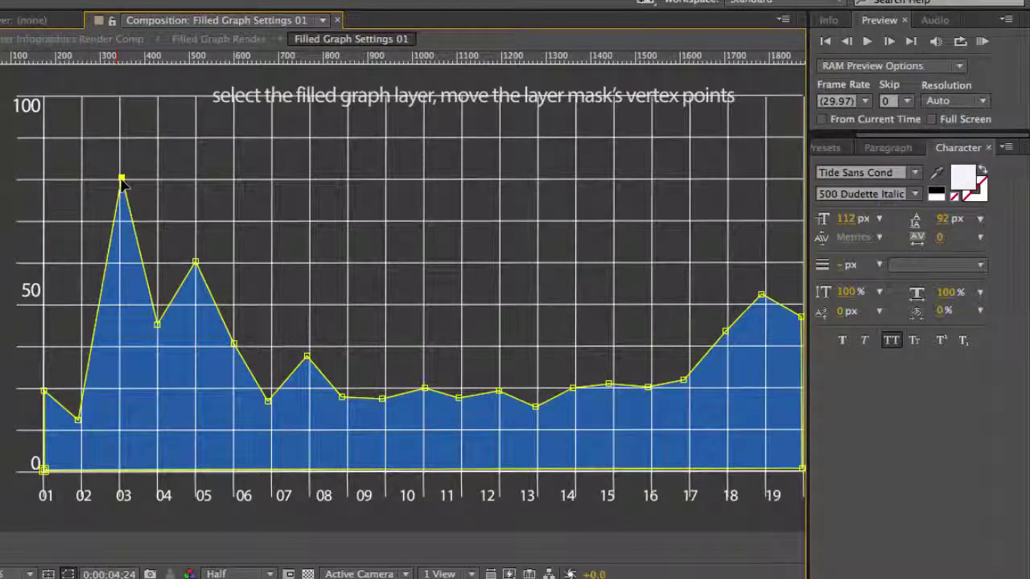
pyautogui.moveTo(77, 419); pyautogui.dragTo(82, 367)
pyautogui.click(268, 399)
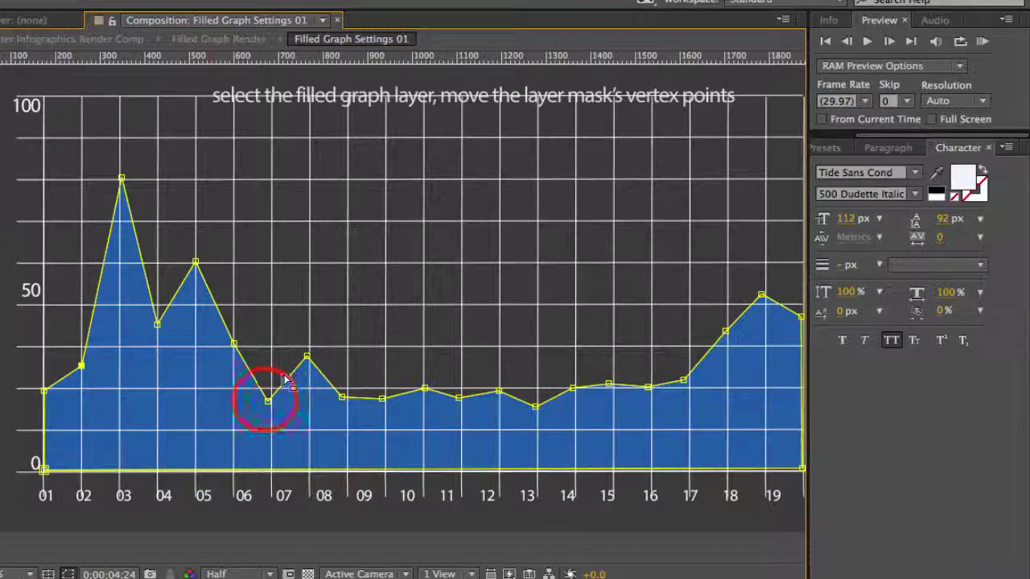
pyautogui.moveTo(267, 399); pyautogui.dragTo(271, 322)
# Step: Show the whole graph in view and select the Graph Controls layer to display its effect settings
pyautogui.press('z')
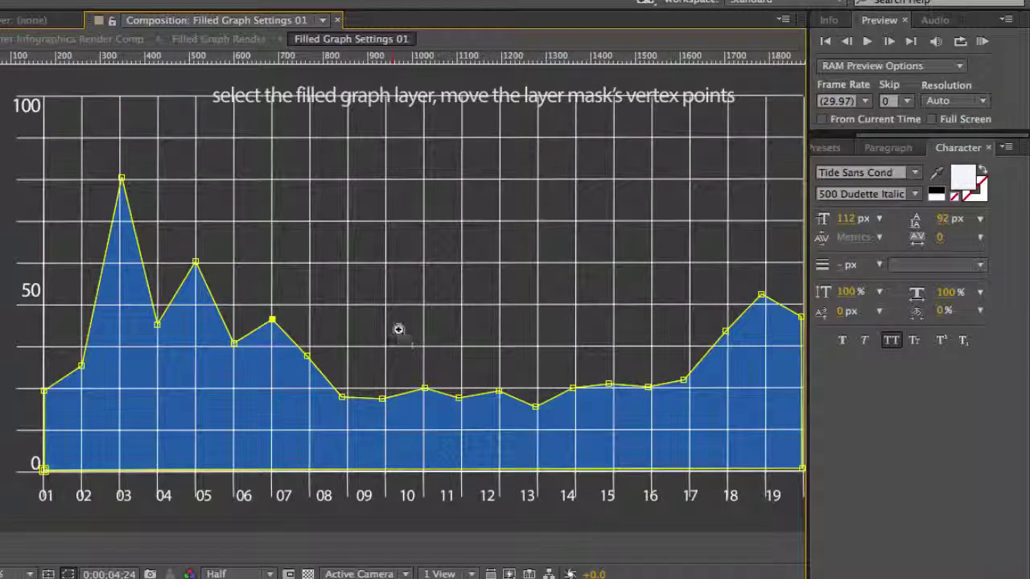
pyautogui.keyDown('alt'); pyautogui.click(397, 329); pyautogui.keyUp('alt')
pyautogui.press('space')
pyautogui.moveTo(370, 329); pyautogui.dragTo(325, 352)
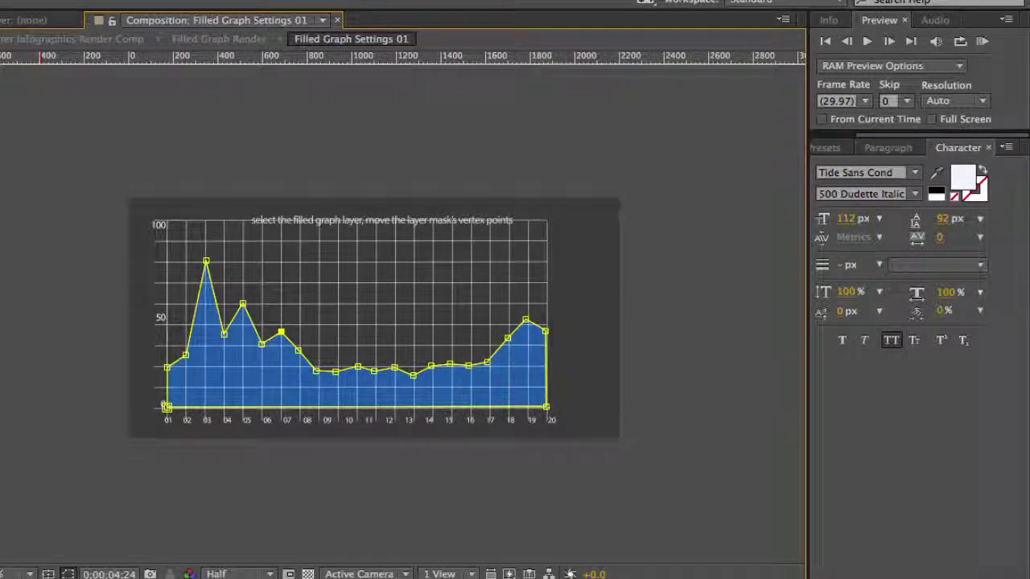
pyautogui.click(274, 498)
pyautogui.click(273, 446)
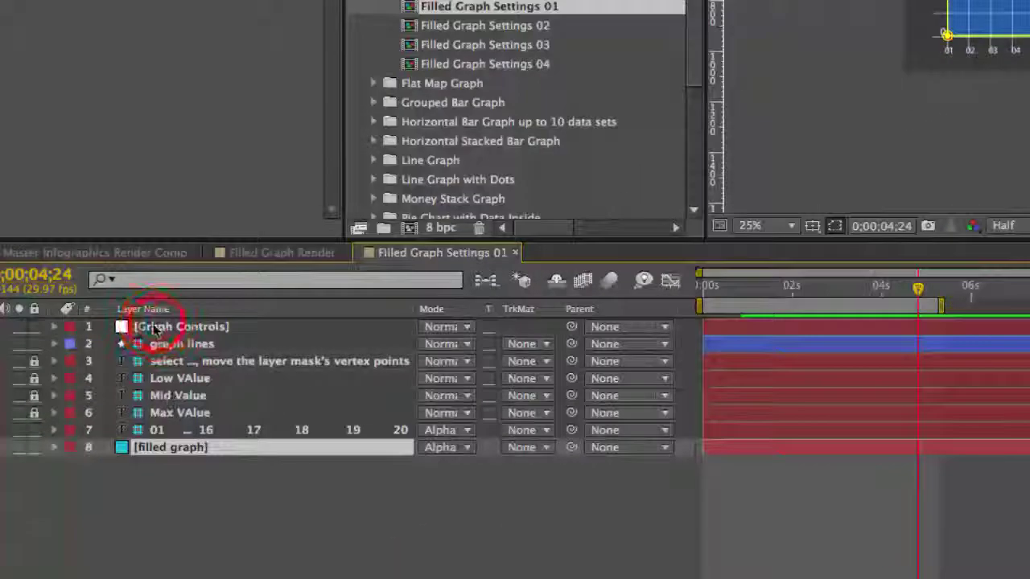
pyautogui.click(181, 327)
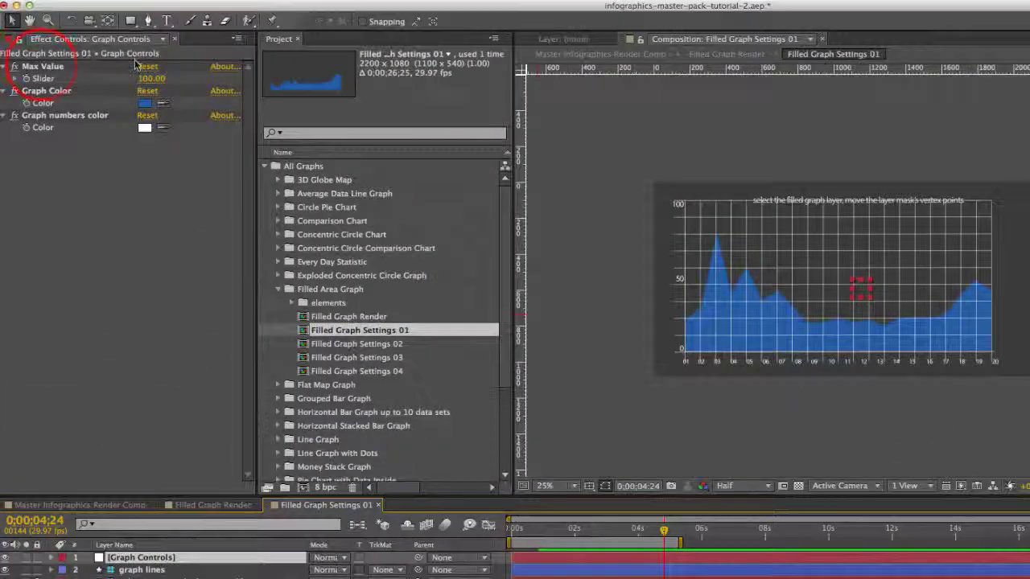
# Step: Try a Max Value of 500 for the graph and return the slider to 100
pyautogui.click(42, 66)
pyautogui.click(148, 80)
pyautogui.write('500')
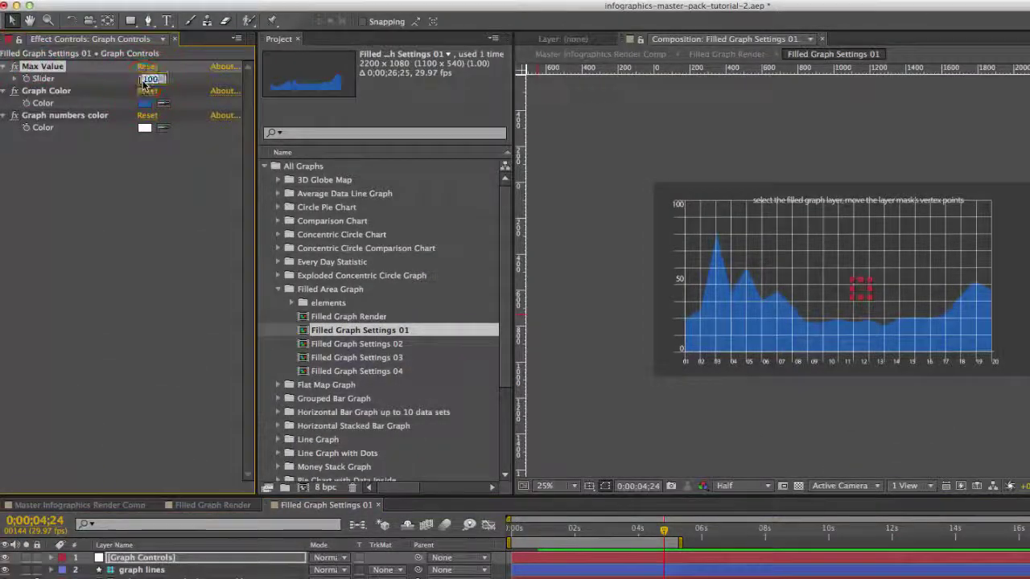
pyautogui.press('Return')
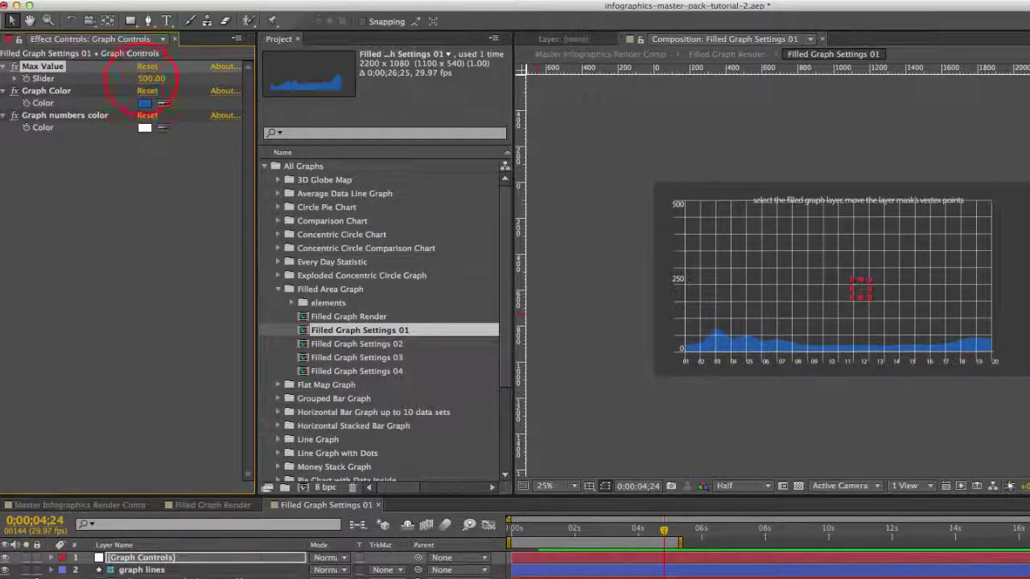
pyautogui.click(144, 79)
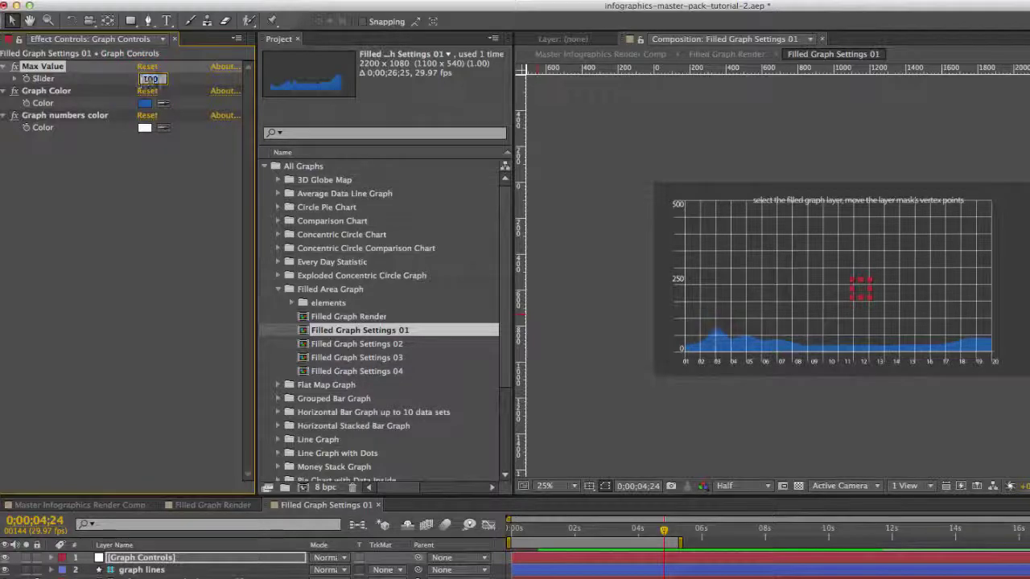
pyautogui.click(137, 103)
# Step: Try a brighter blue for the graph color and red for the graph numbers color, and undo the color change
pyautogui.click(142, 103)
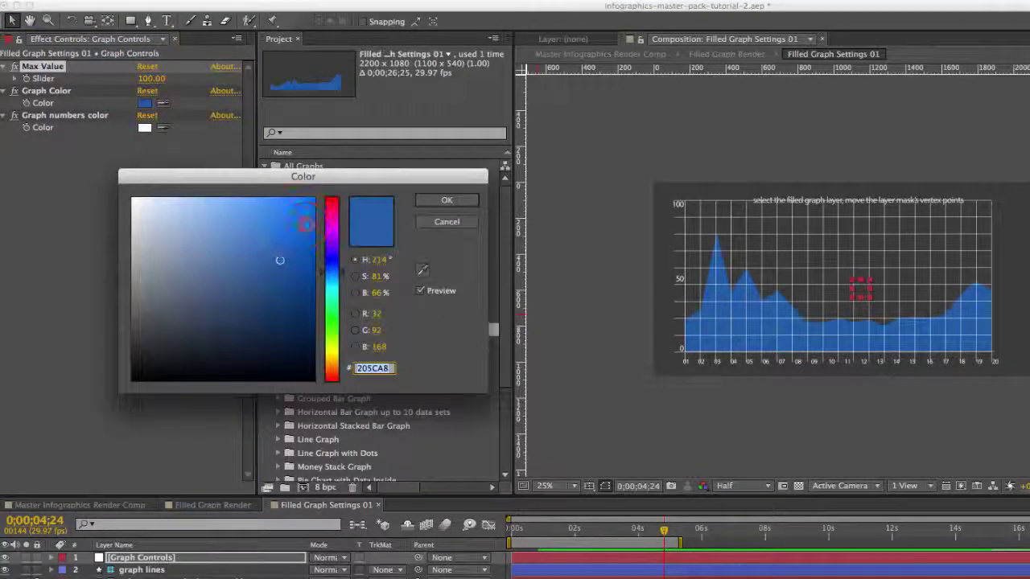
pyautogui.click(306, 226)
pyautogui.click(57, 116)
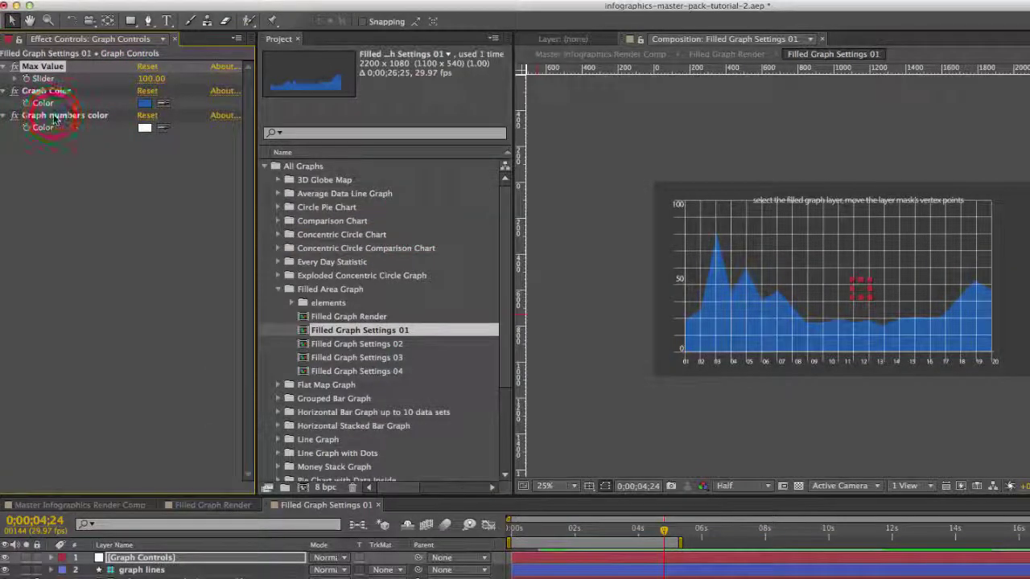
pyautogui.click(142, 129)
pyautogui.click(299, 230)
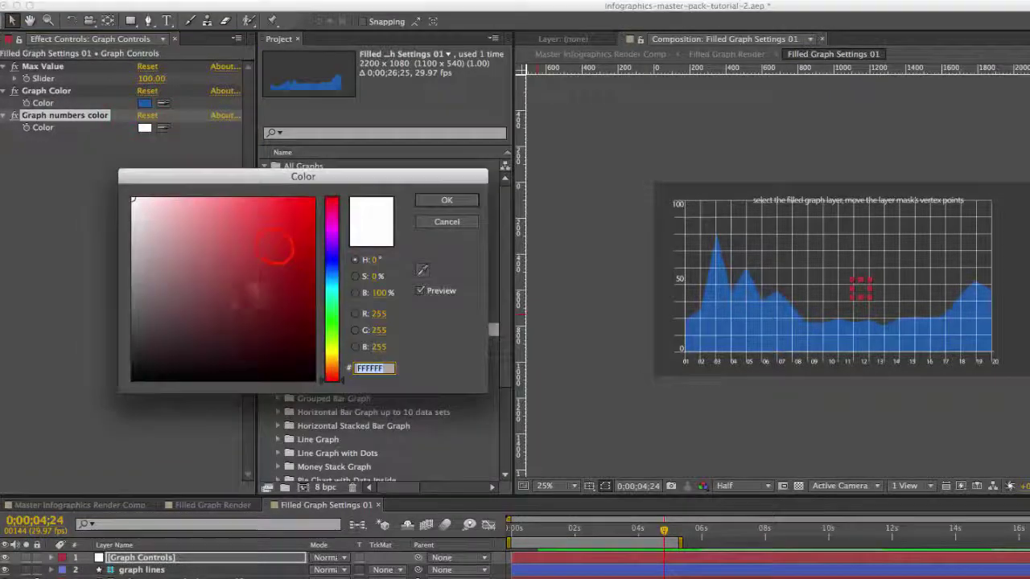
pyautogui.click(276, 248)
pyautogui.click(426, 202)
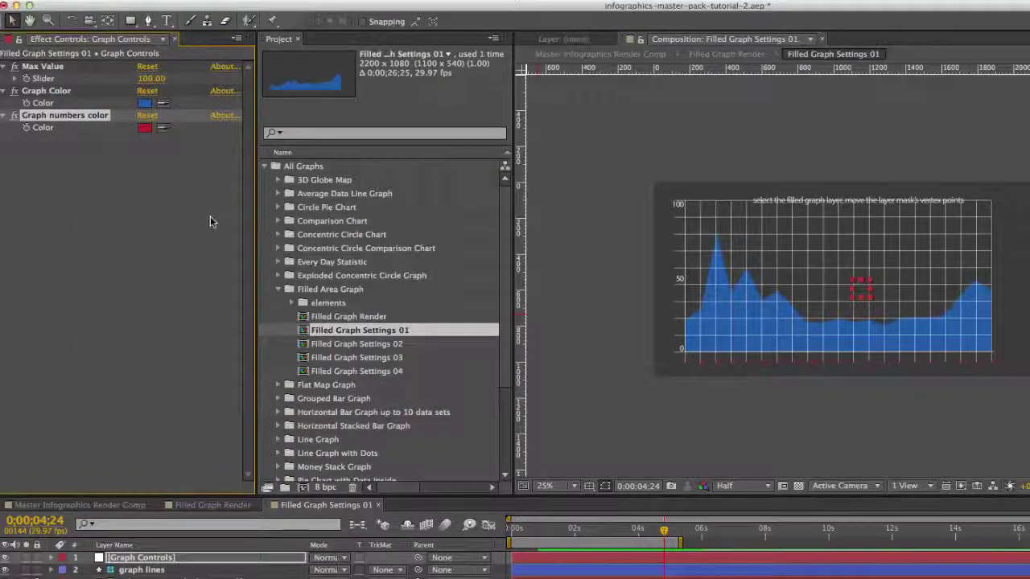
pyautogui.press('super+z')
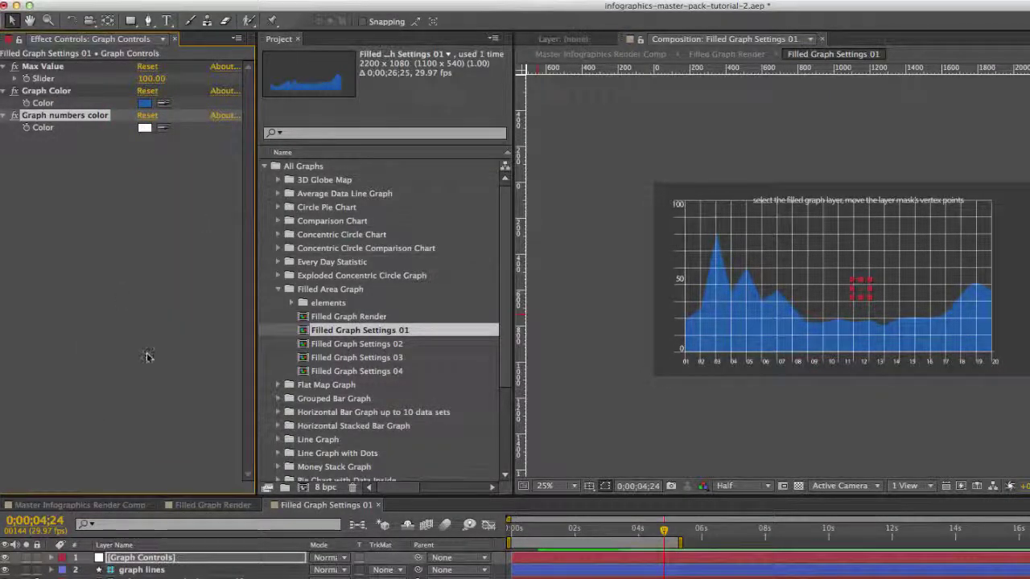
# Step: Select the graph lines layer, try blue as its Graph Line color, and undo the change
pyautogui.click(143, 570)
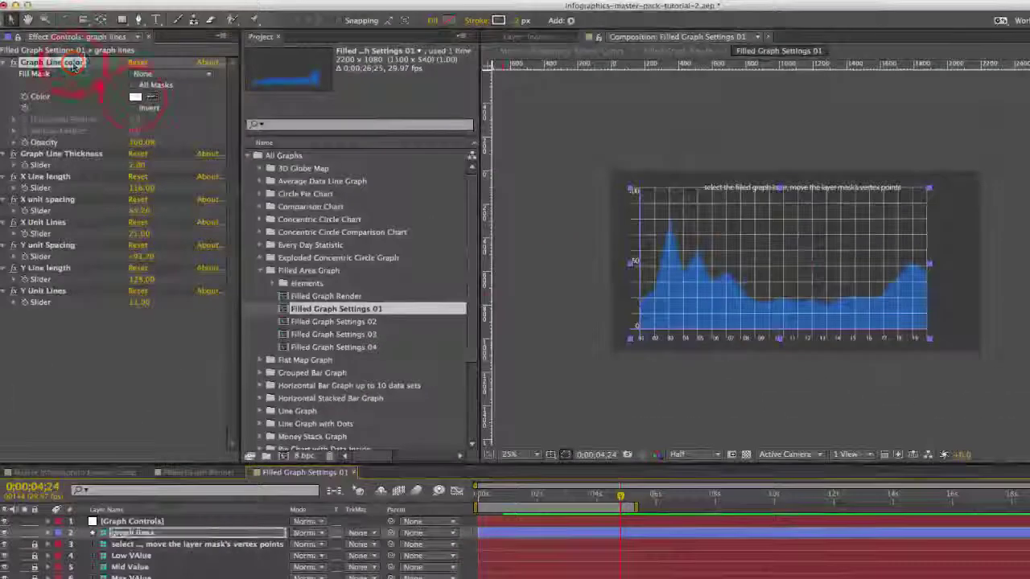
pyautogui.click(135, 96)
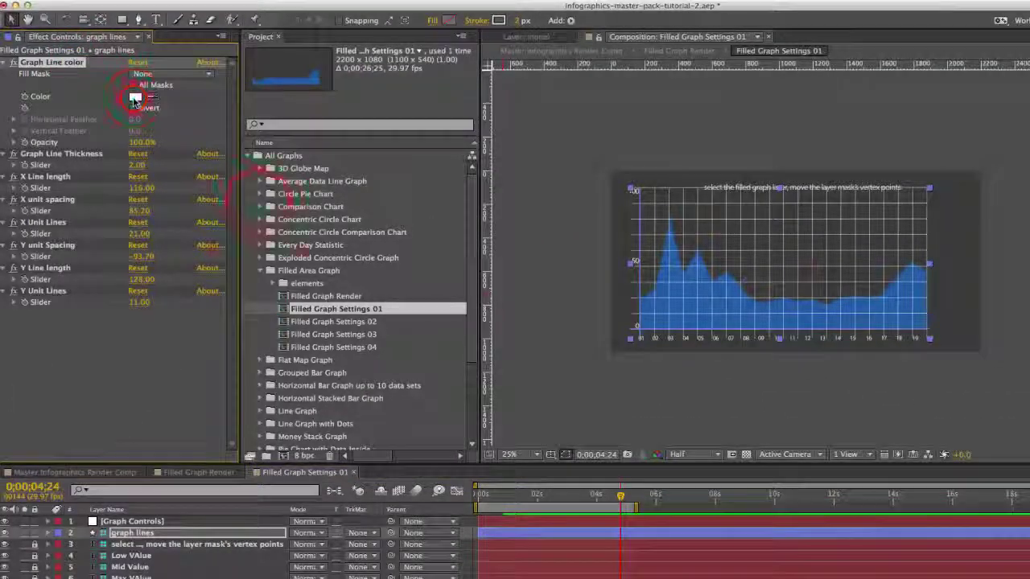
pyautogui.moveTo(253, 195); pyautogui.dragTo(259, 201)
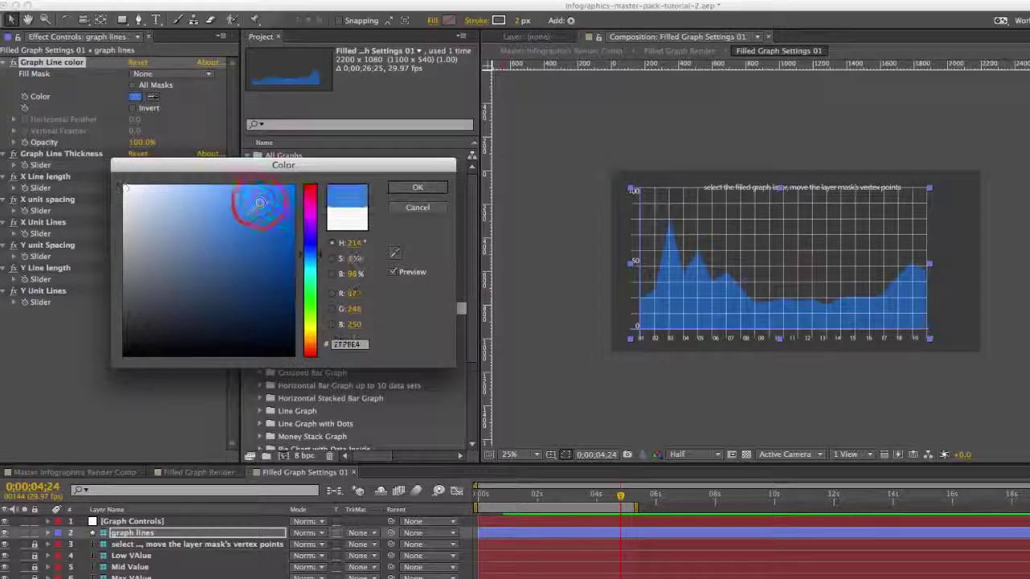
pyautogui.click(417, 186)
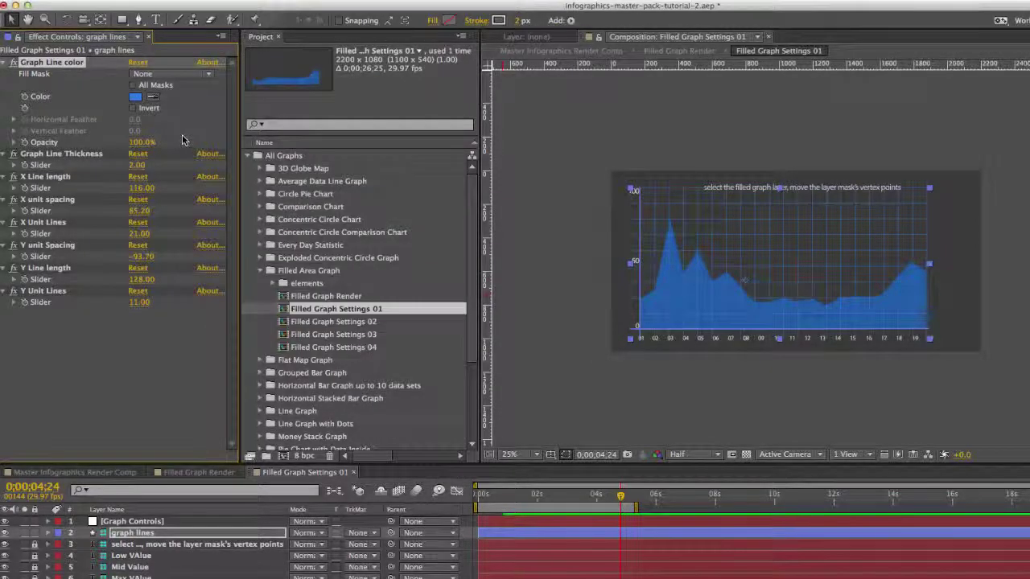
pyautogui.press('super+z')
# Step: Try a different Graph Line Thickness, undo it, and select the X Line length effect
pyautogui.moveTo(140, 167); pyautogui.dragTo(127, 211)
pyautogui.press('super+z')
pyautogui.click(59, 177)
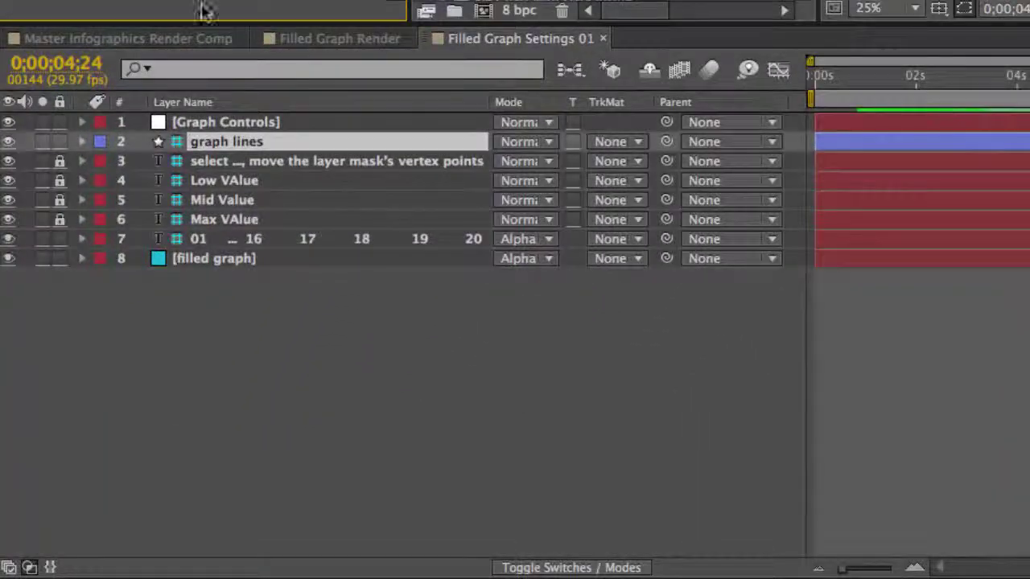
# Step: Expand the graph lines layer to examine the grid line, axis line and unit groups in its Contents
pyautogui.click(82, 142)
pyautogui.click(124, 161)
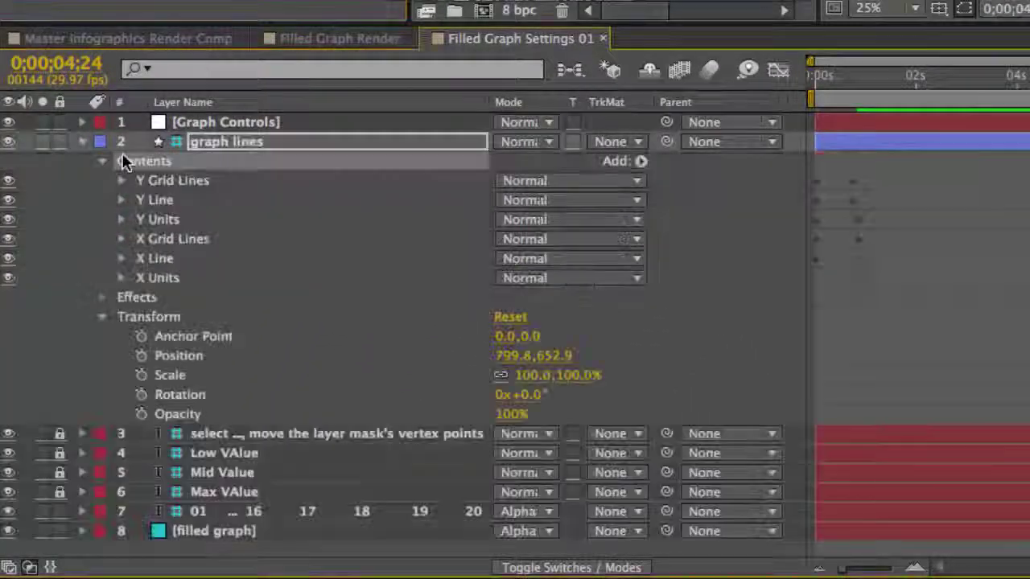
pyautogui.click(206, 148)
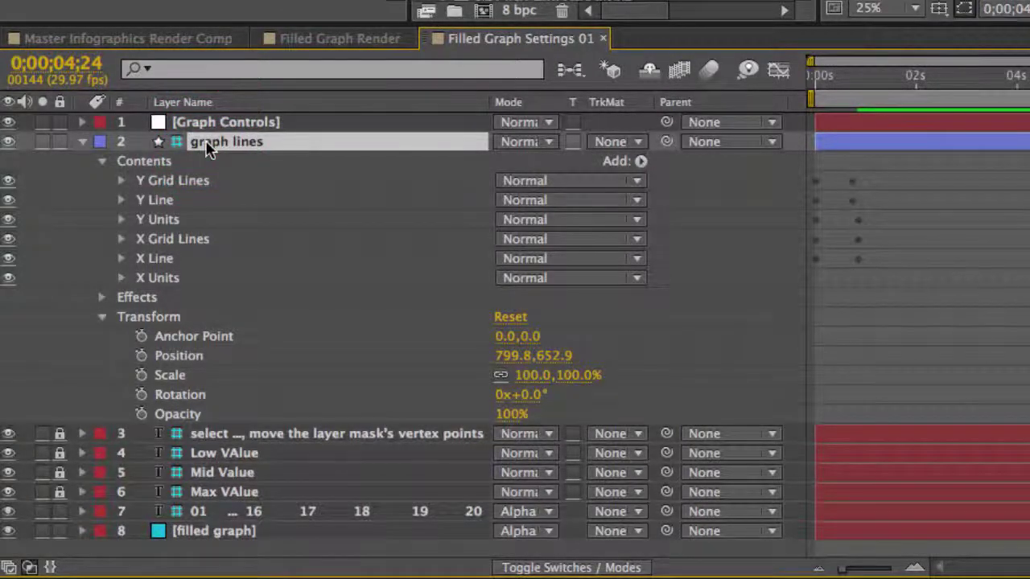
pyautogui.click(157, 163)
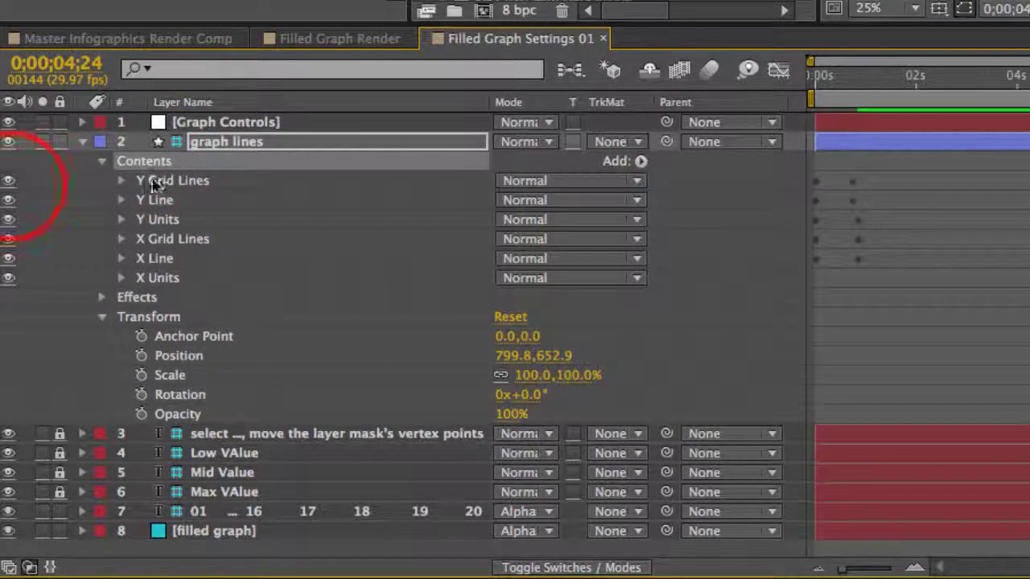
# Step: Hide the Y Grid Lines, Y Line and other graph lines groups briefly, show them again, and collapse the layer
pyautogui.click(9, 185)
pyautogui.click(11, 198)
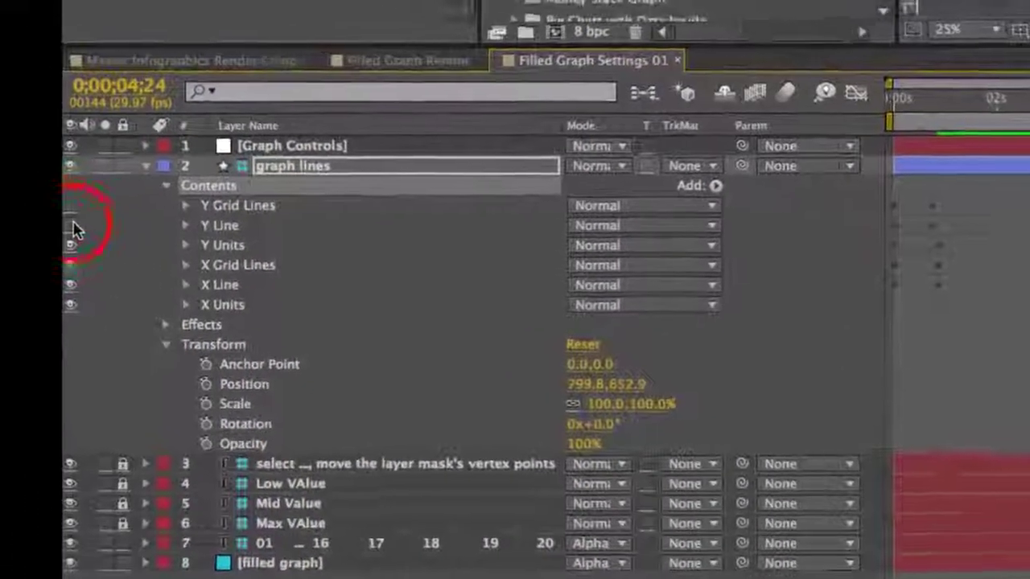
pyautogui.click(23, 203)
pyautogui.click(22, 188)
pyautogui.moveTo(94, 256)
pyautogui.mouseDown()
pyautogui.moveTo(94, 278)
pyautogui.moveTo(91, 259)
pyautogui.mouseUp()
pyautogui.click(94, 278)
pyautogui.click(91, 279)
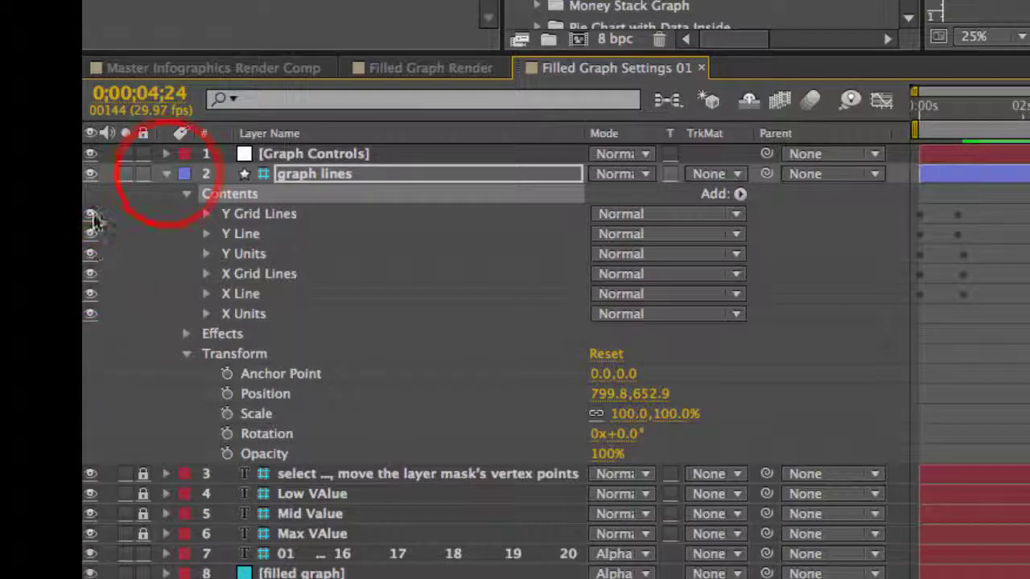
pyautogui.click(166, 174)
pyautogui.click(314, 177)
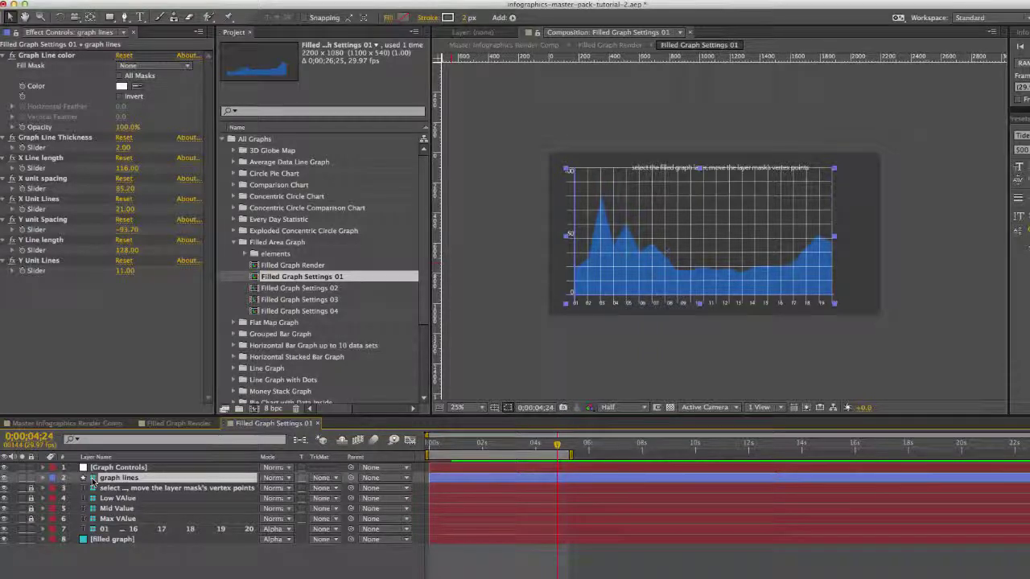
# Step: Switch between the Filled Graph Render and Filled Graph Settings 01 compositions to compare them, ending on the render composition
pyautogui.click(181, 423)
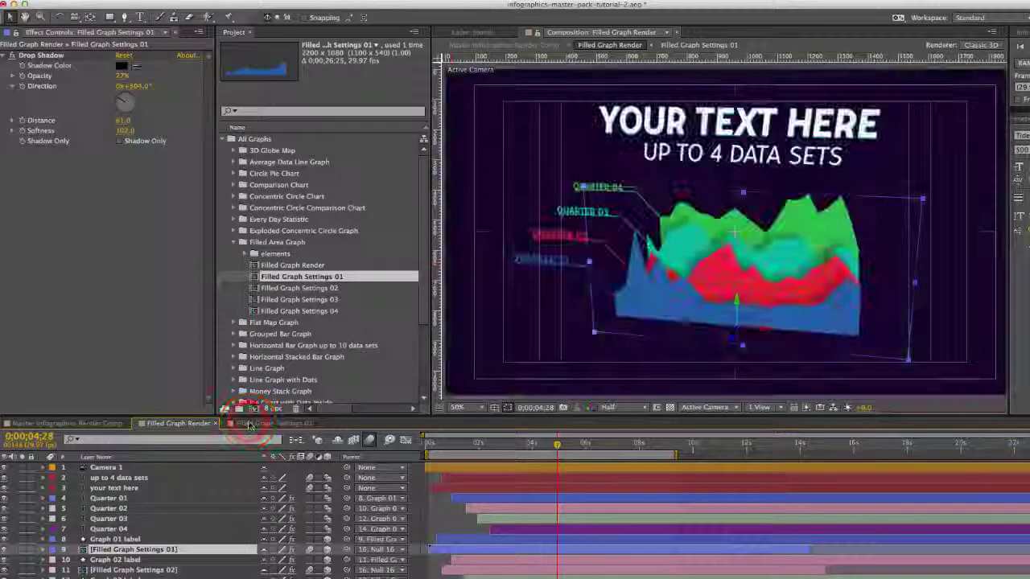
pyautogui.click(249, 424)
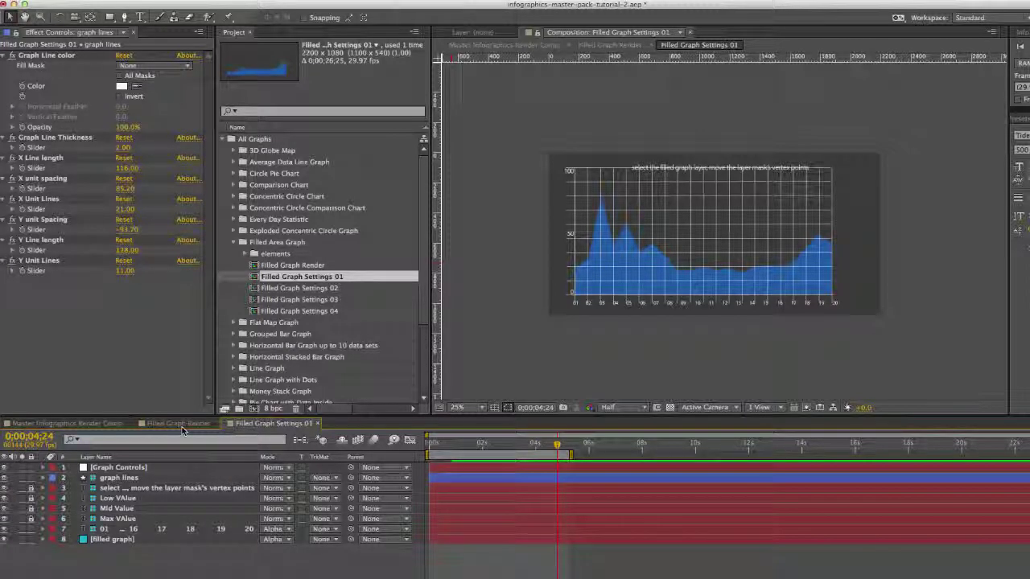
pyautogui.click(182, 425)
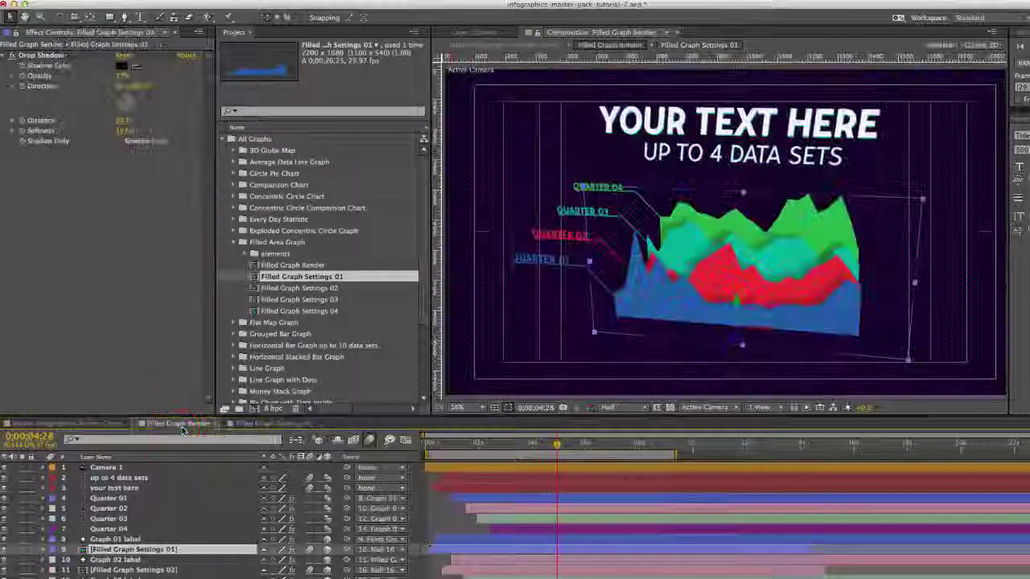